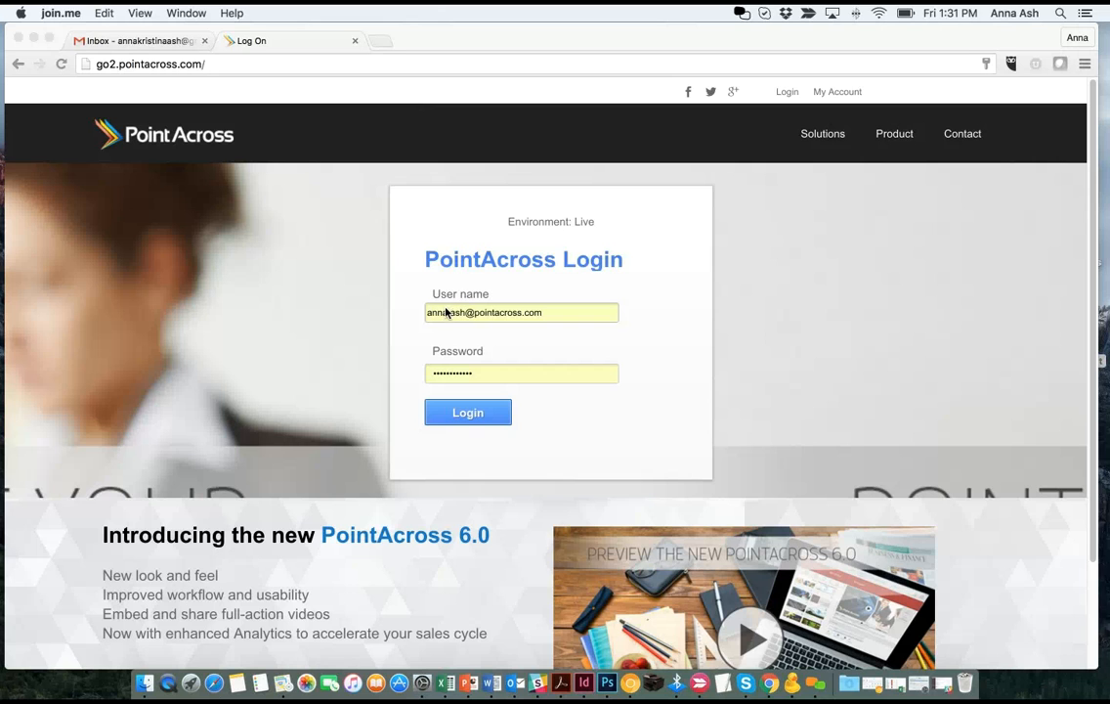
- Log in to PointAcross with the account credentials to reach the Master Videos library
{"action": "left_click", "coordinate": [461, 414]}
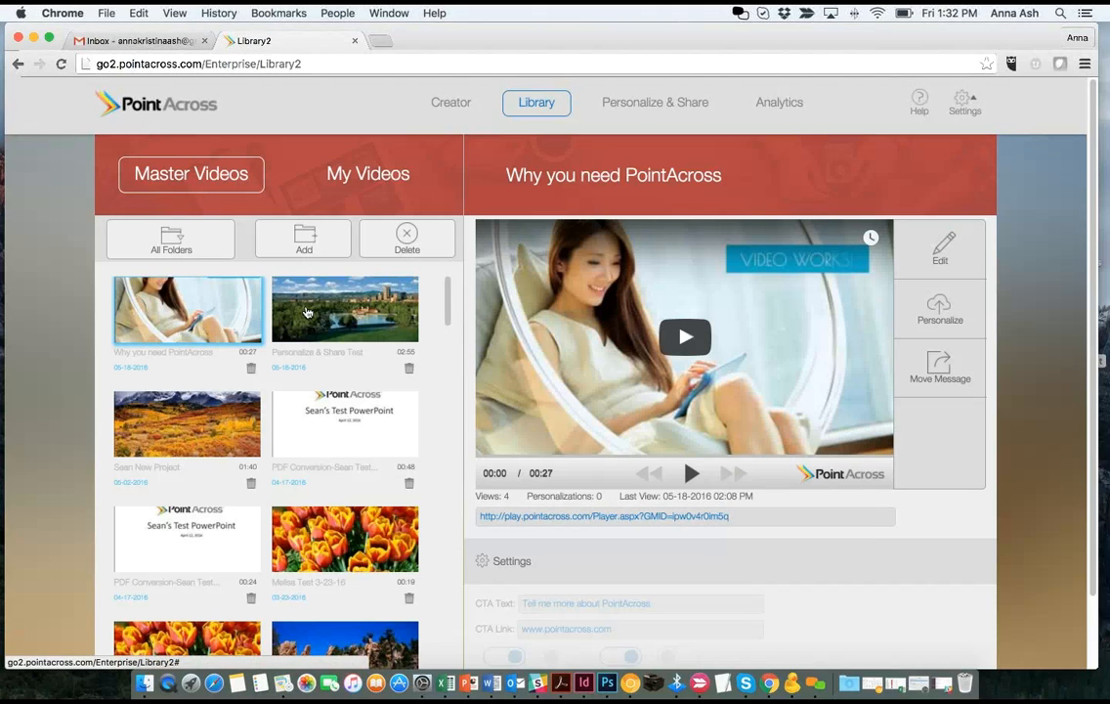
- Select the Personalize & Share Test master video and begin personalizing it
{"action": "left_click", "coordinate": [307, 311]}
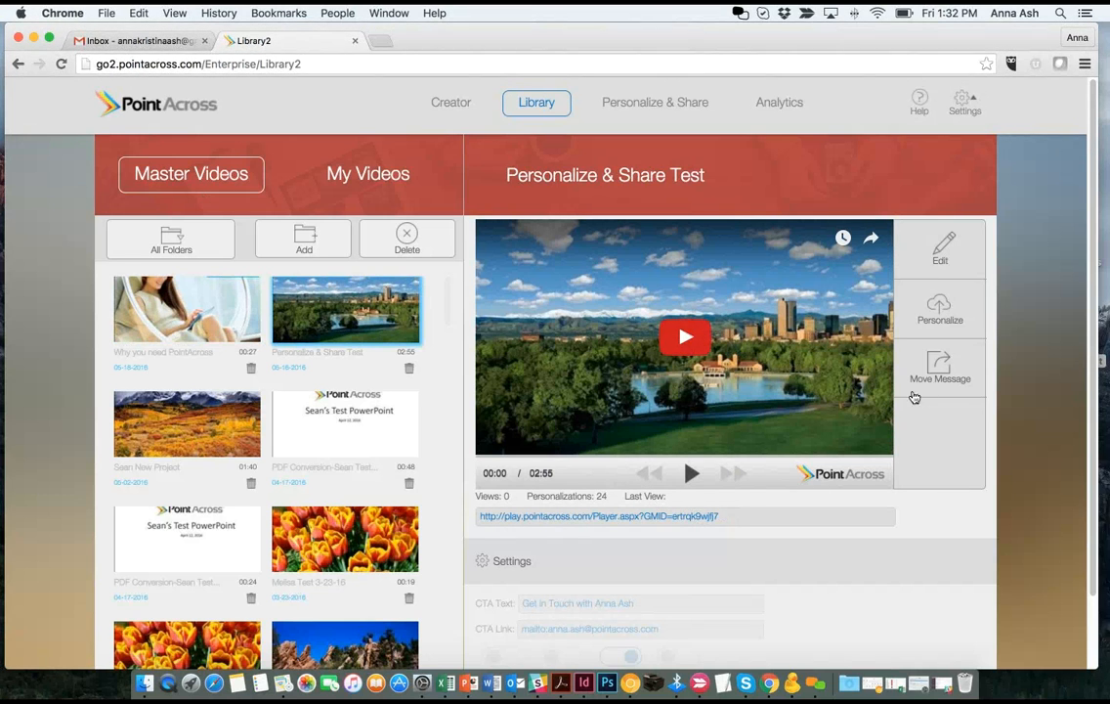
{"action": "left_click", "coordinate": [931, 325]}
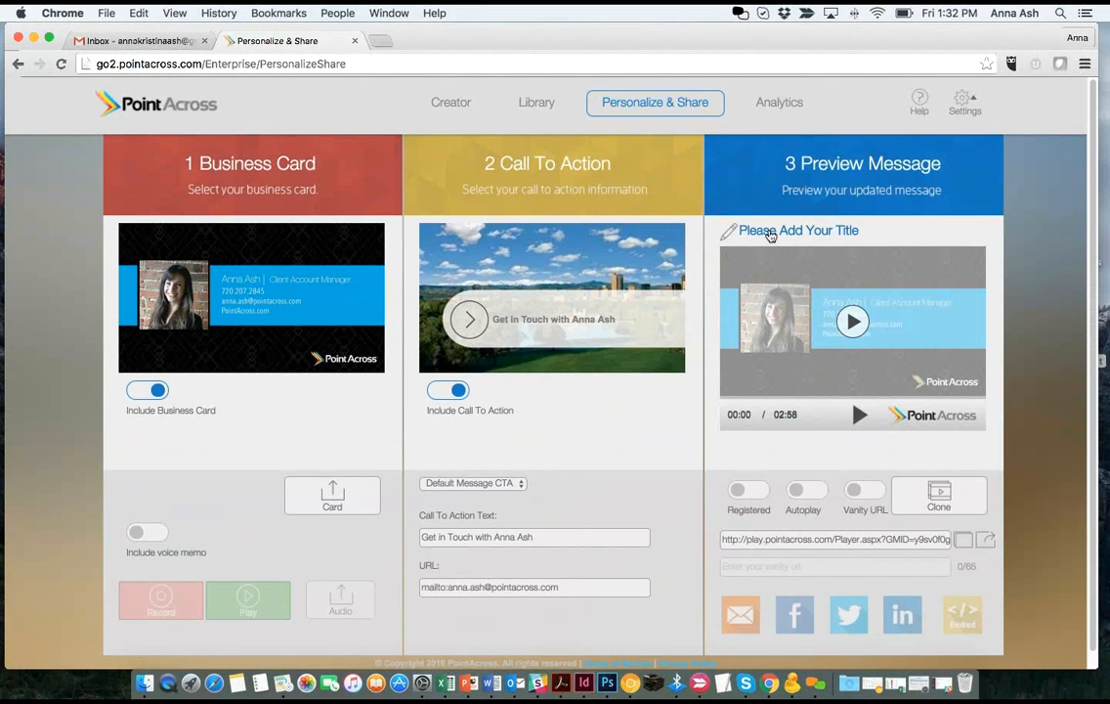
- Title the message with the recipient's name, a comma, then 'Visit Denver'
{"action": "left_click", "coordinate": [768, 231]}
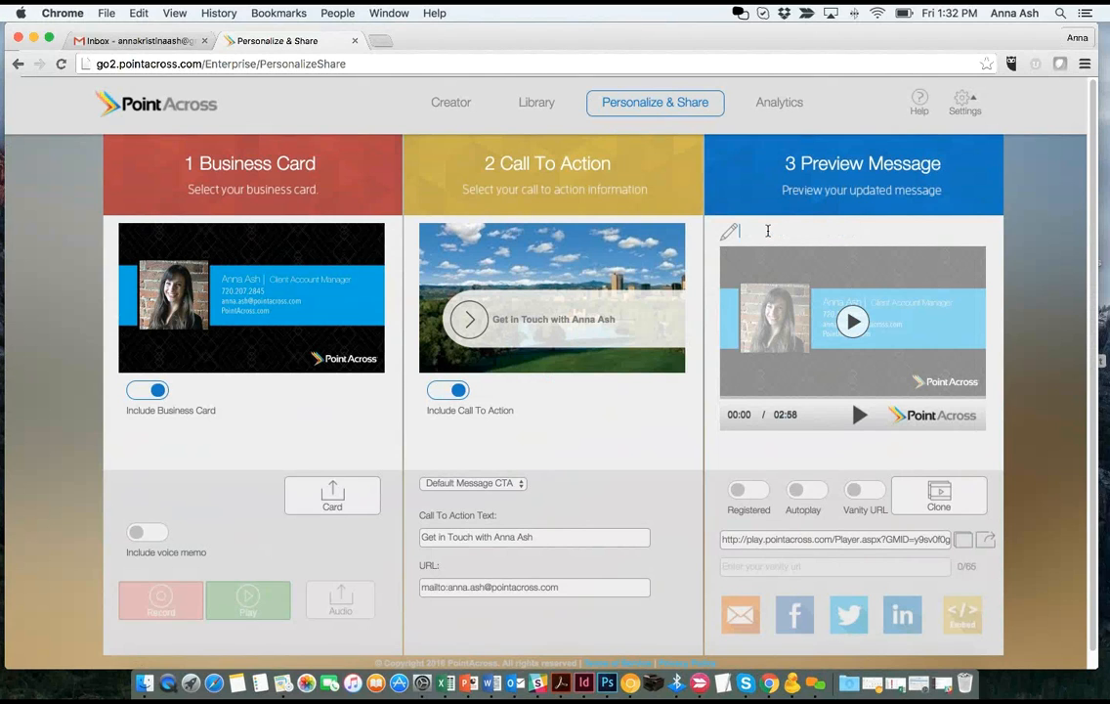
{"action": "type", "text": "Katyy Visit Denver"}
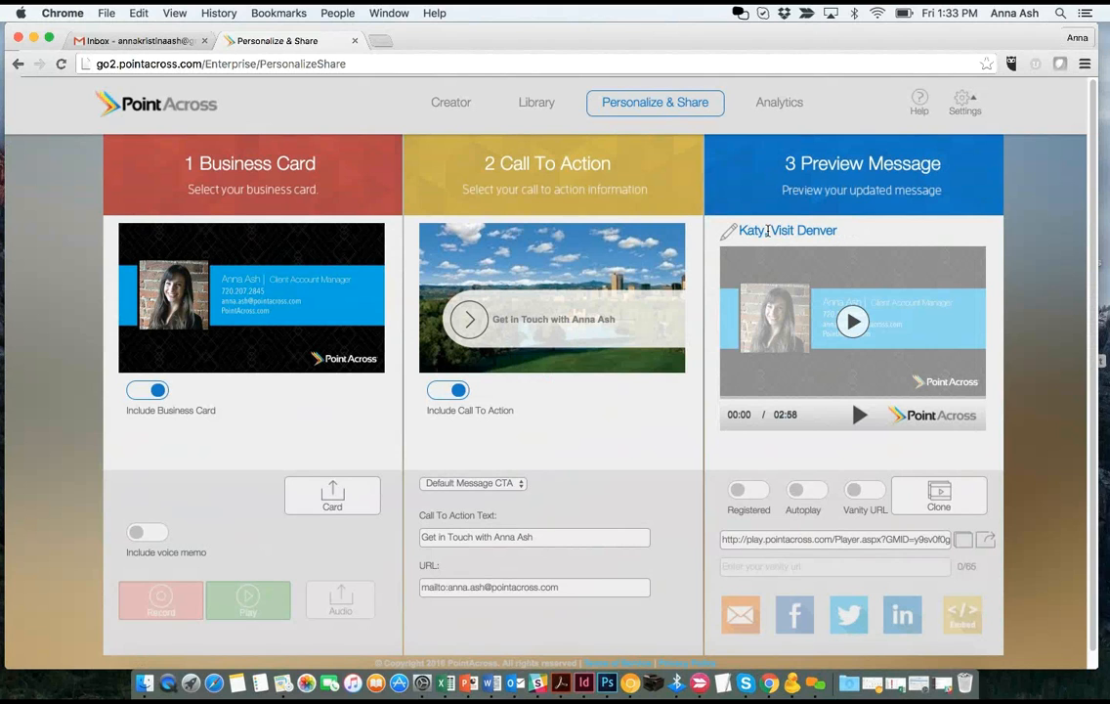
{"action": "left_click", "coordinate": [767, 231]}
{"action": "type", "text": ","}
{"action": "left_click_drag", "start_coordinate": [831, 231], "coordinate": [728, 230]}
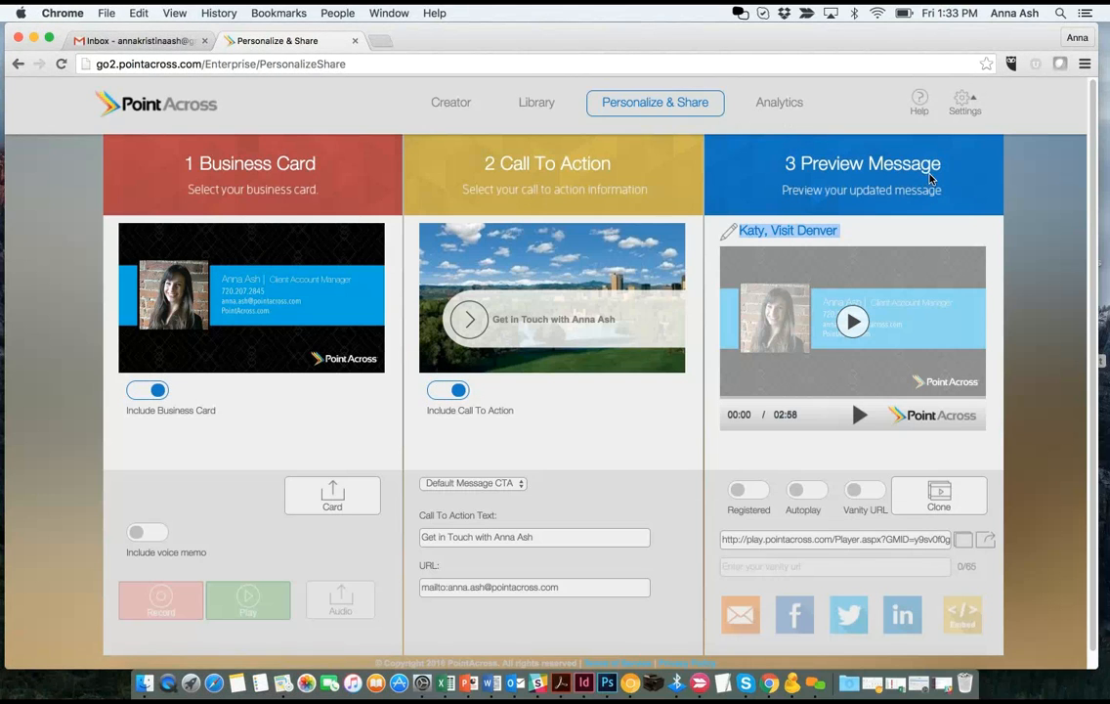
{"action": "left_click", "coordinate": [802, 242]}
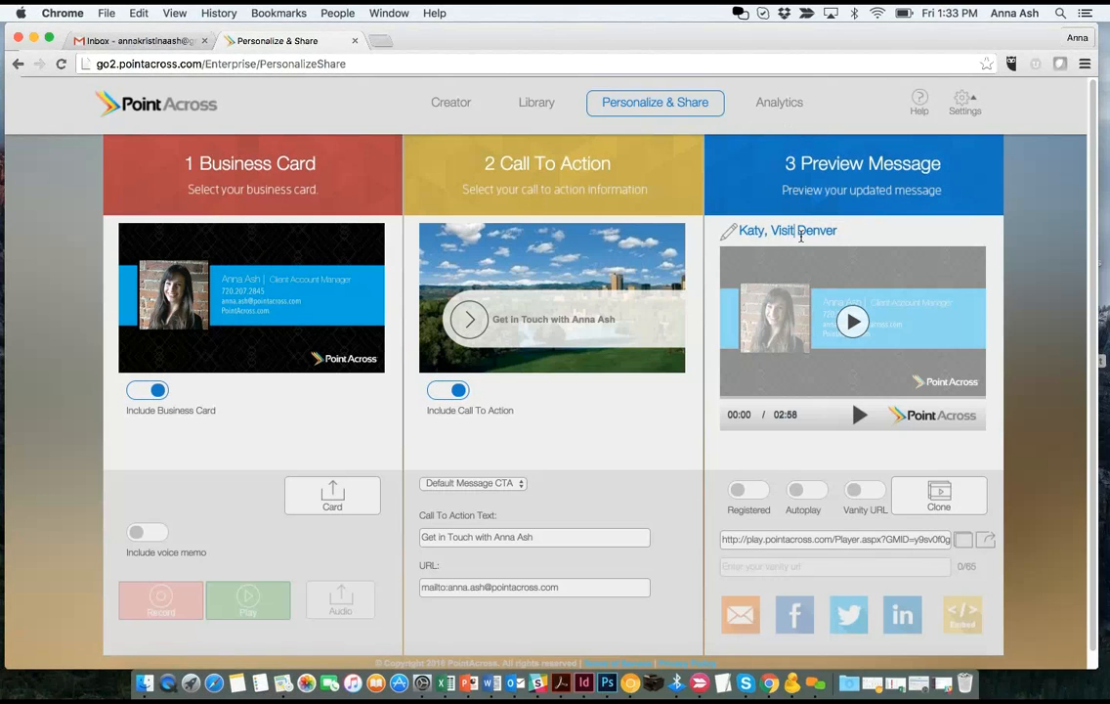
{"action": "key", "text": "BackSpace"}
{"action": "key", "text": "BackSpace"}
{"action": "type", "text": "er"}
- Save the title and keep the business card included without uploading a new card image
{"action": "left_click", "coordinate": [131, 394]}
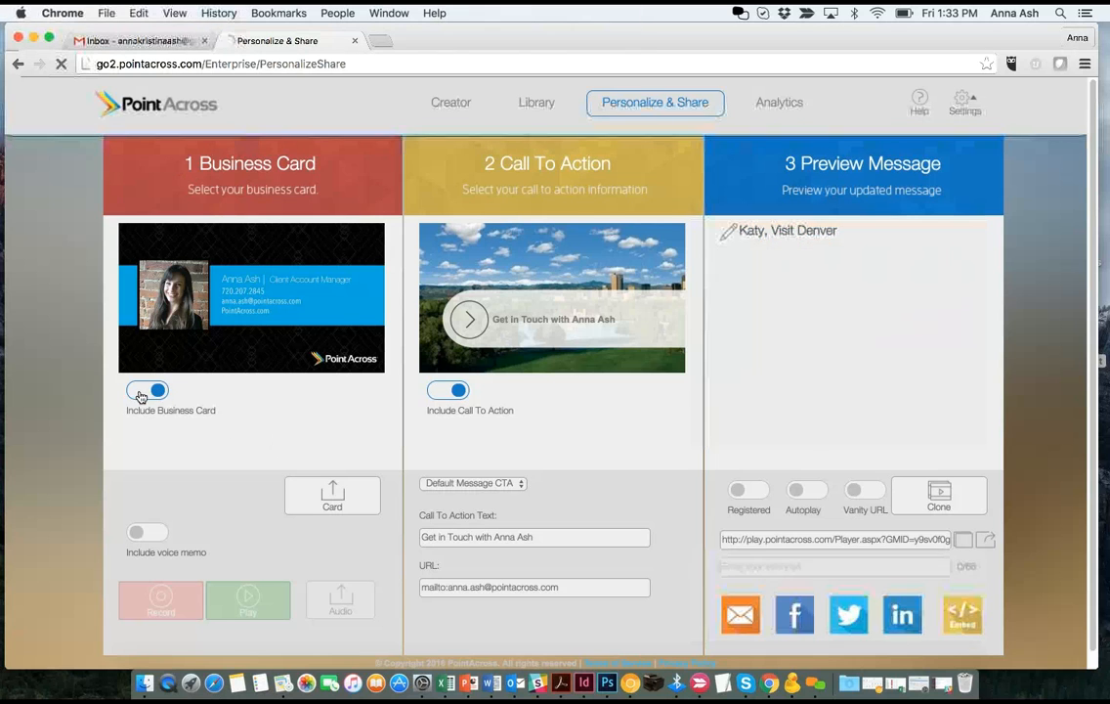
{"action": "left_click", "coordinate": [131, 394]}
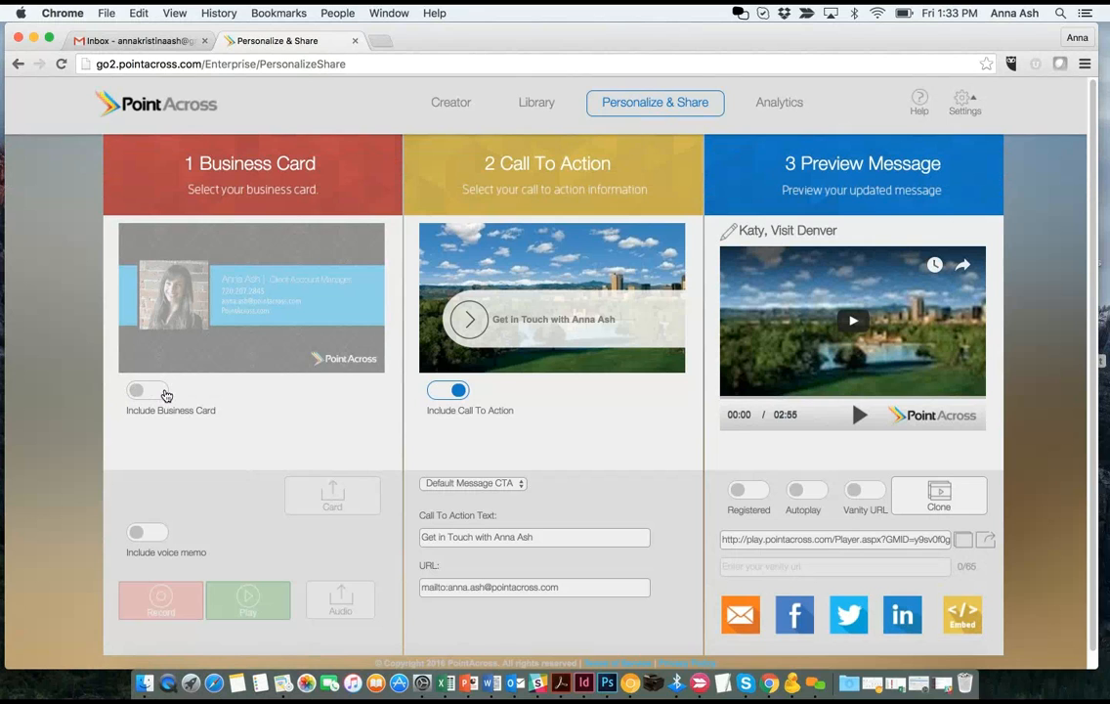
{"action": "left_click", "coordinate": [166, 395]}
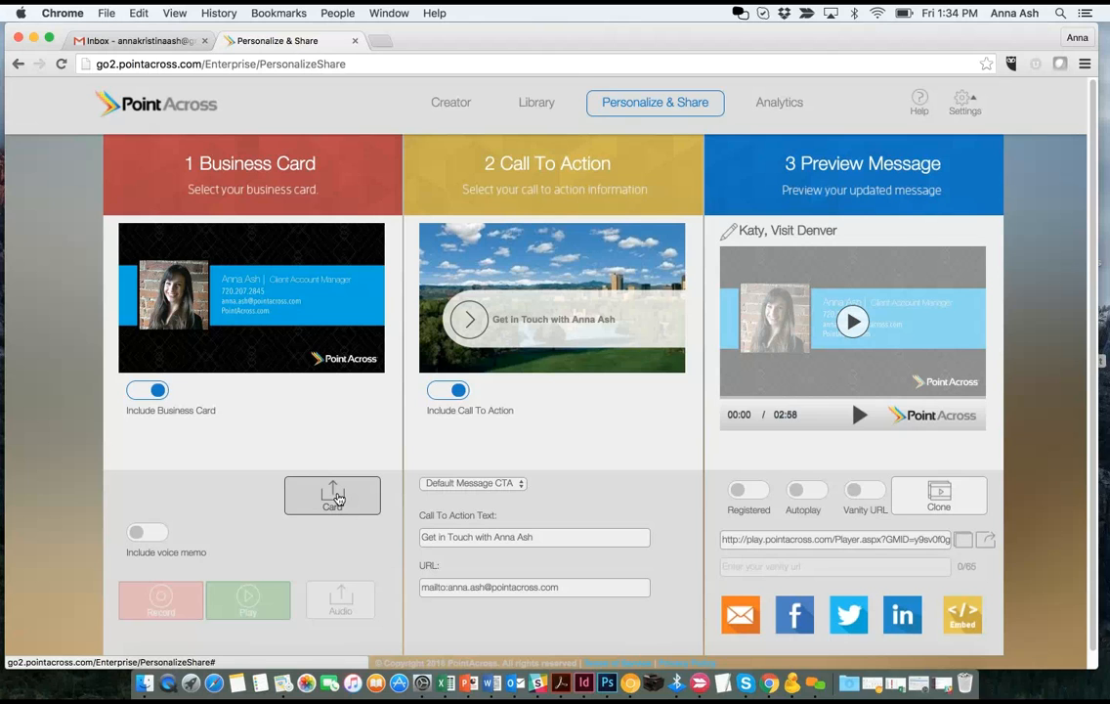
{"action": "left_click", "coordinate": [334, 496]}
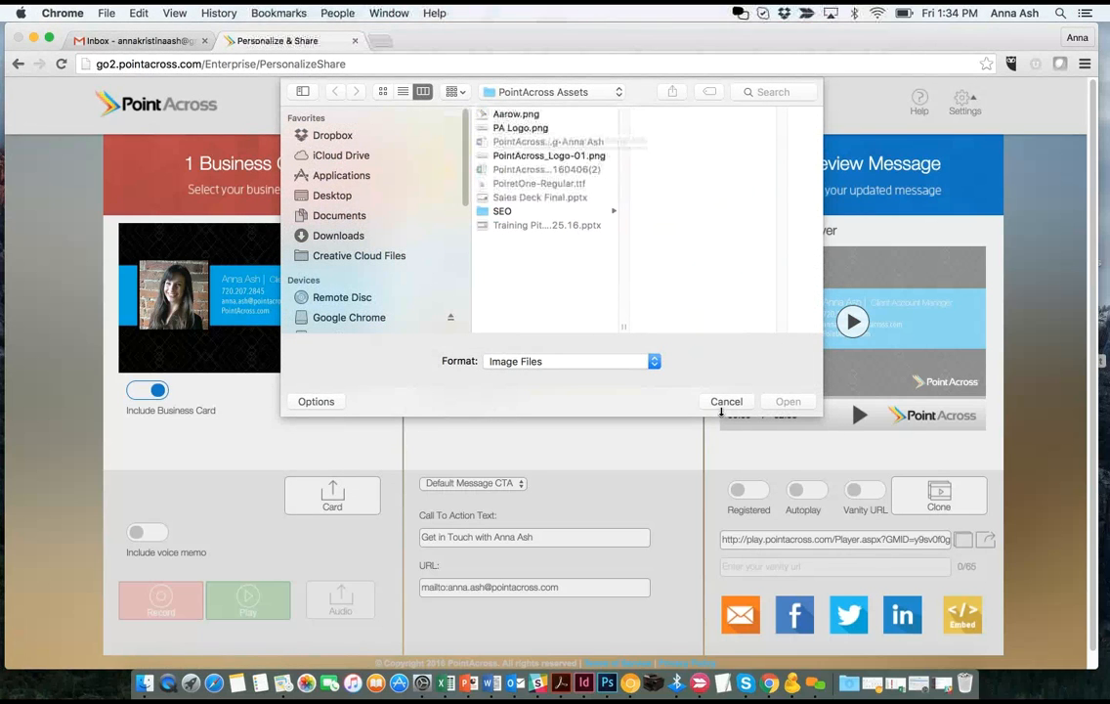
{"action": "left_click", "coordinate": [727, 401]}
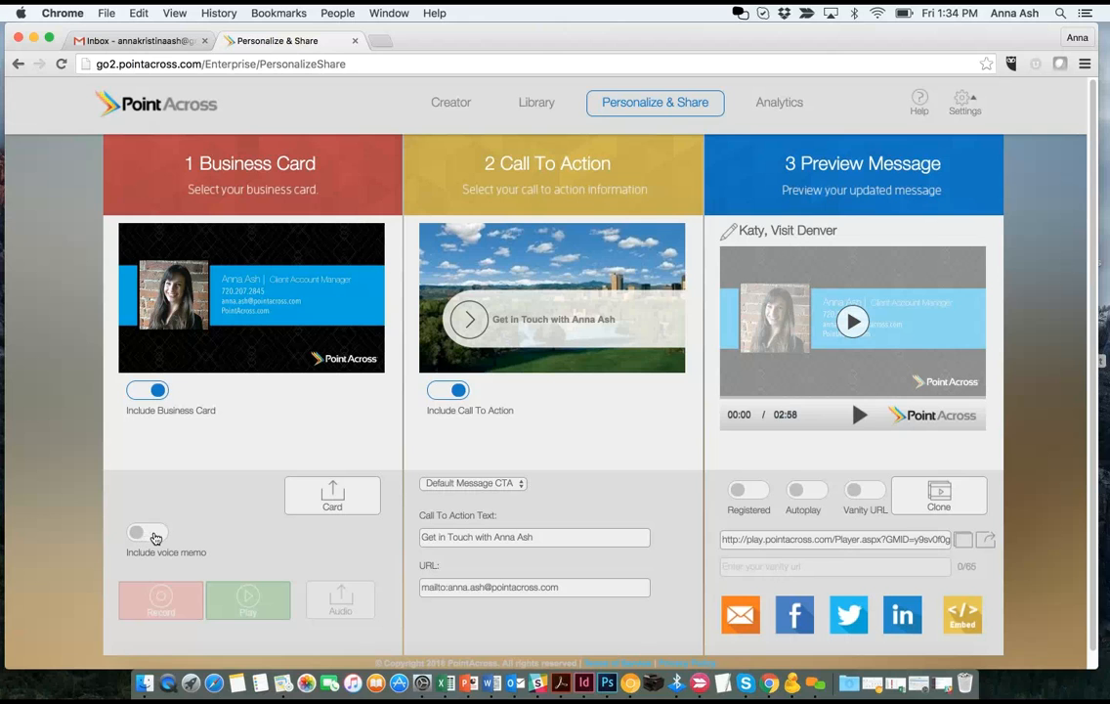
- Record a voice memo for the message, then play and pause the 03:07 preview
{"action": "left_click", "coordinate": [155, 535]}
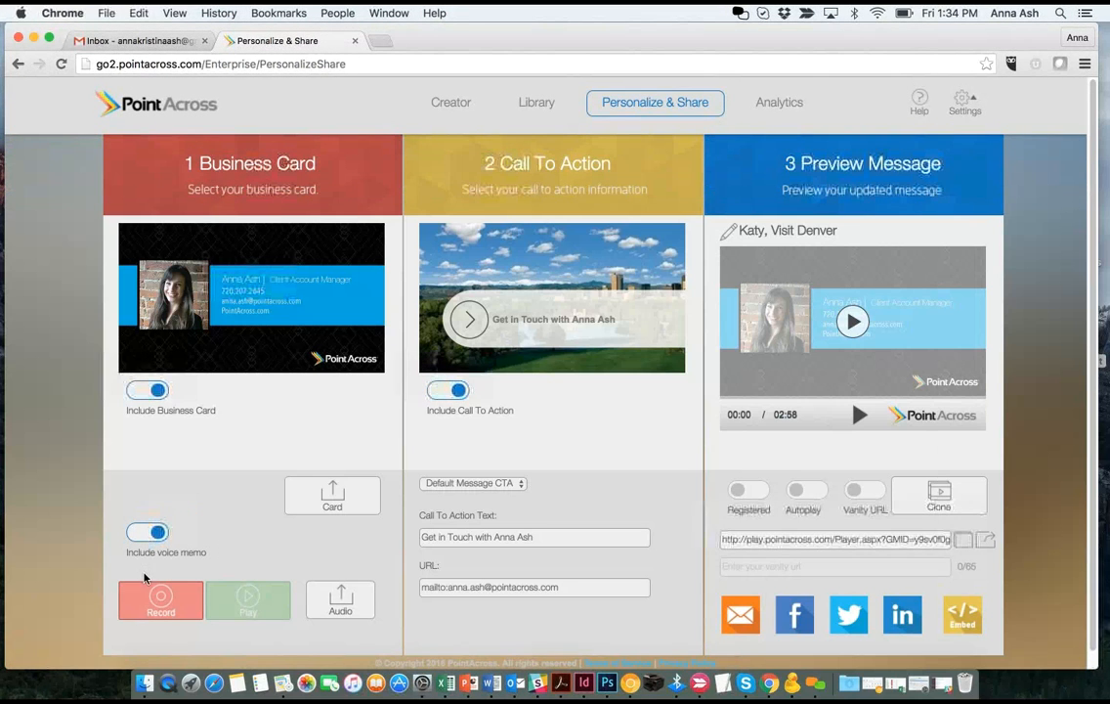
{"action": "left_click", "coordinate": [152, 599]}
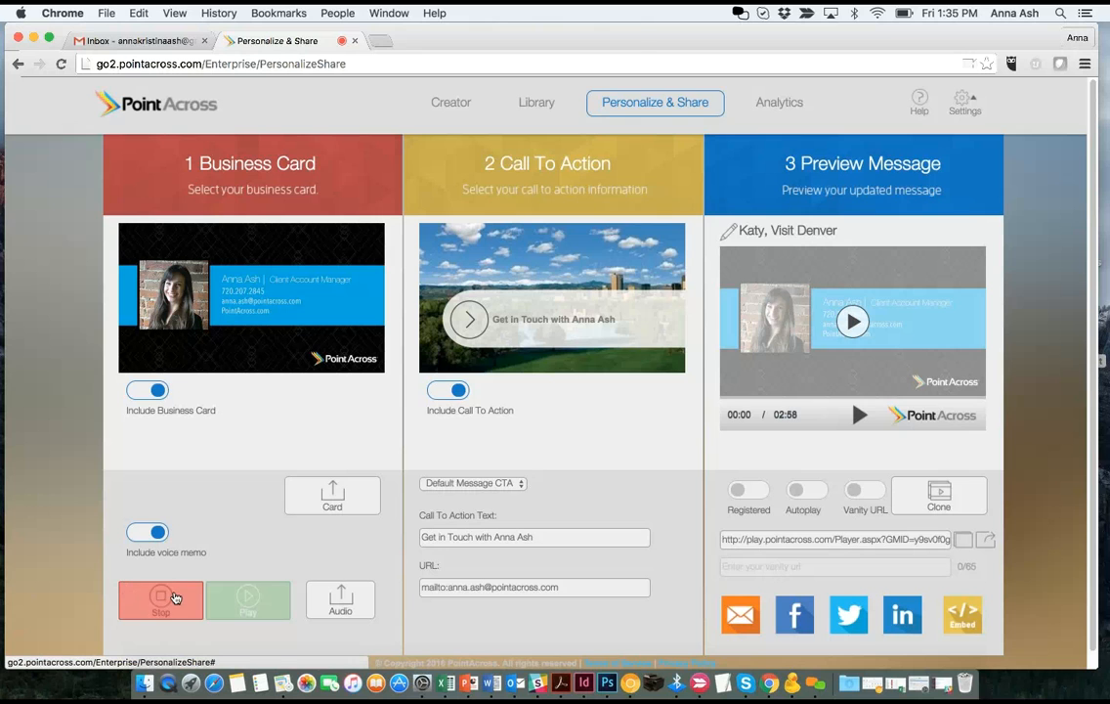
{"action": "left_click", "coordinate": [175, 599]}
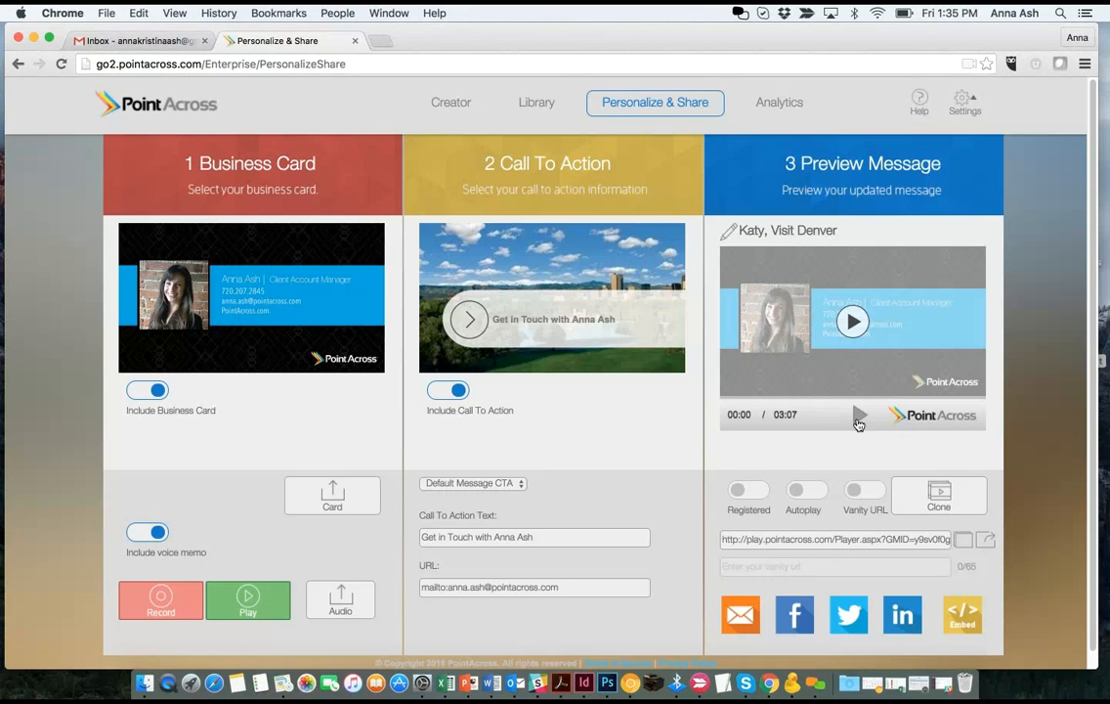
{"action": "left_click", "coordinate": [858, 419]}
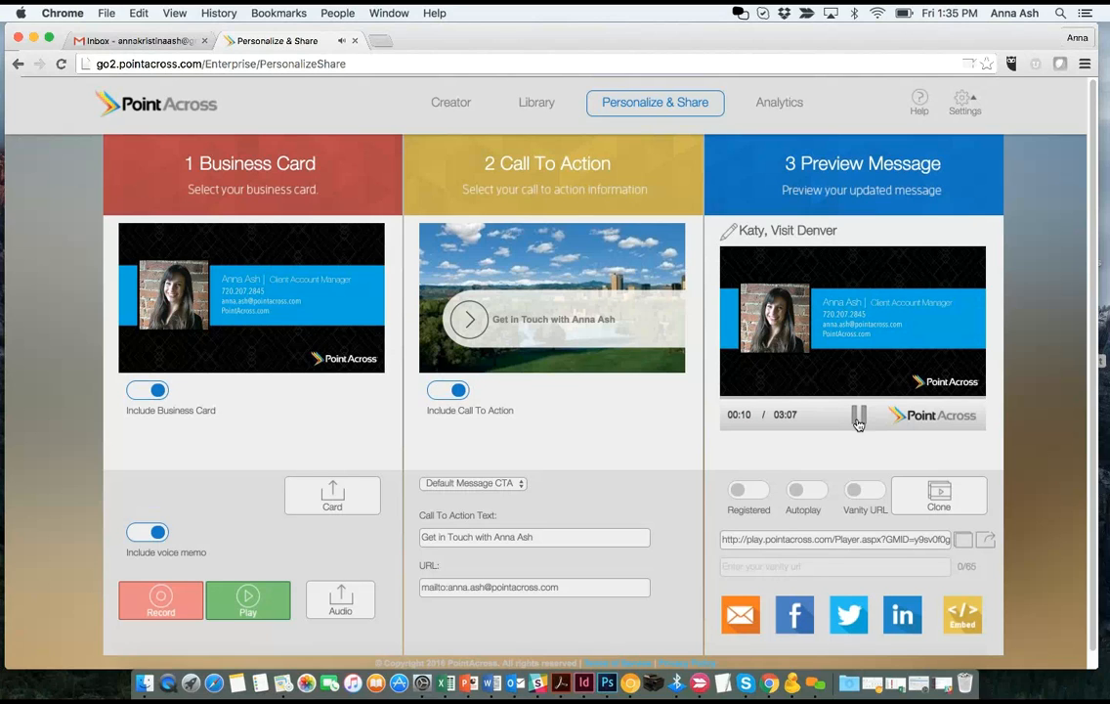
{"action": "left_click", "coordinate": [858, 418]}
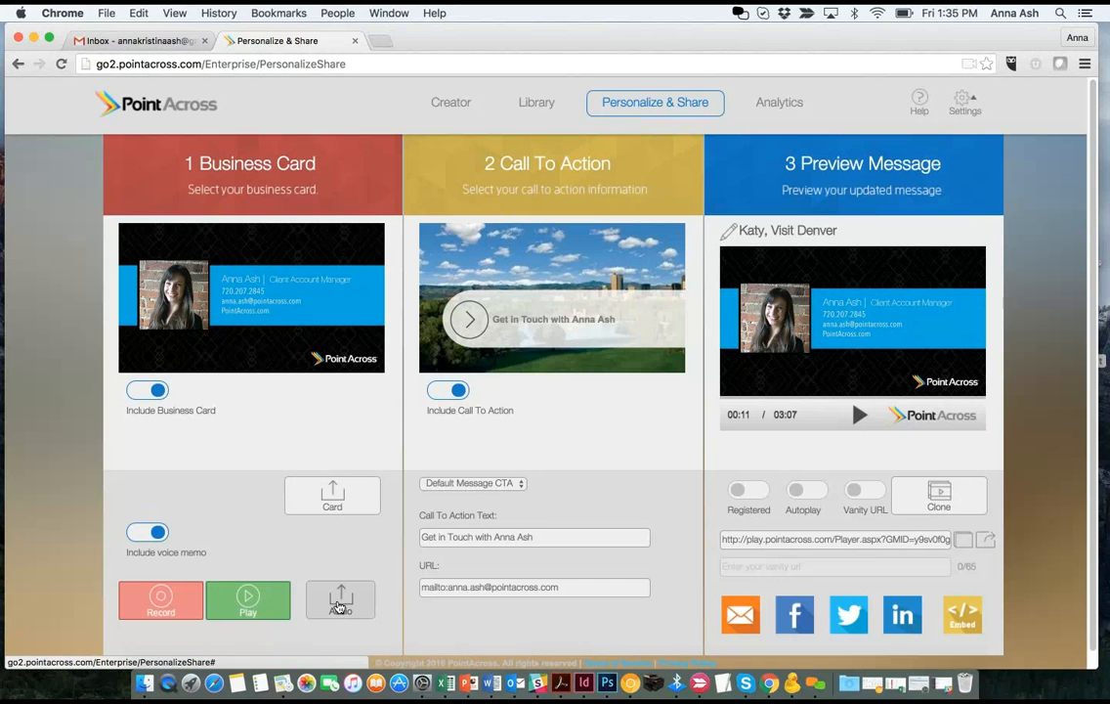
{"action": "left_click", "coordinate": [339, 607]}
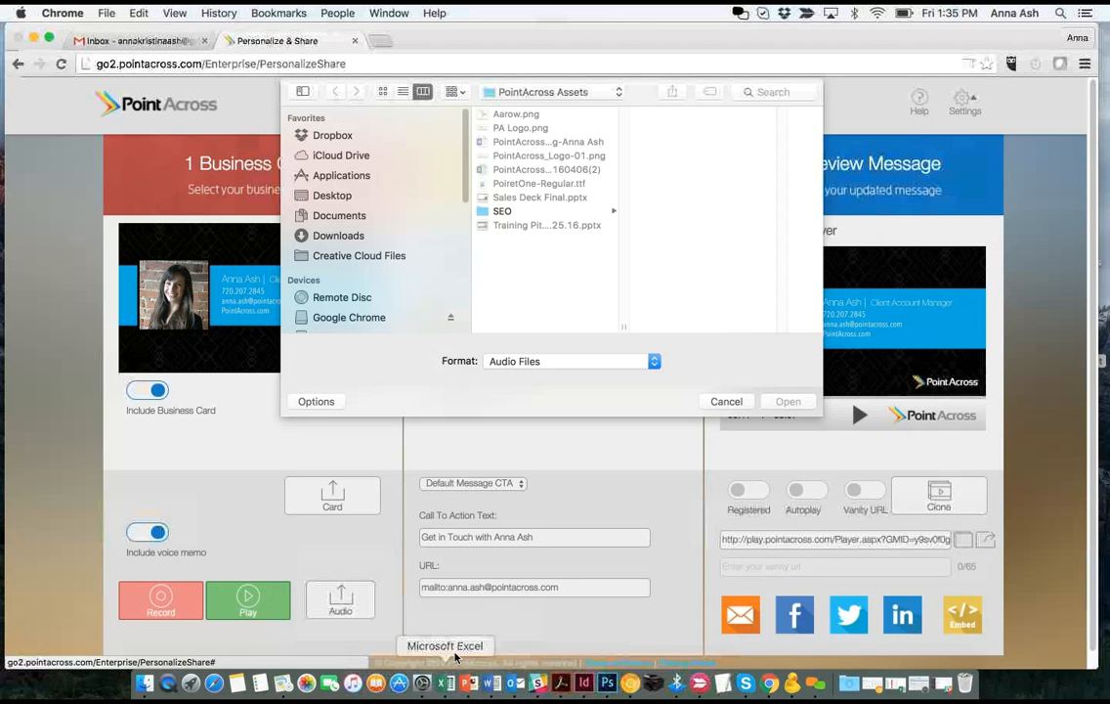
{"action": "left_click", "coordinate": [726, 401]}
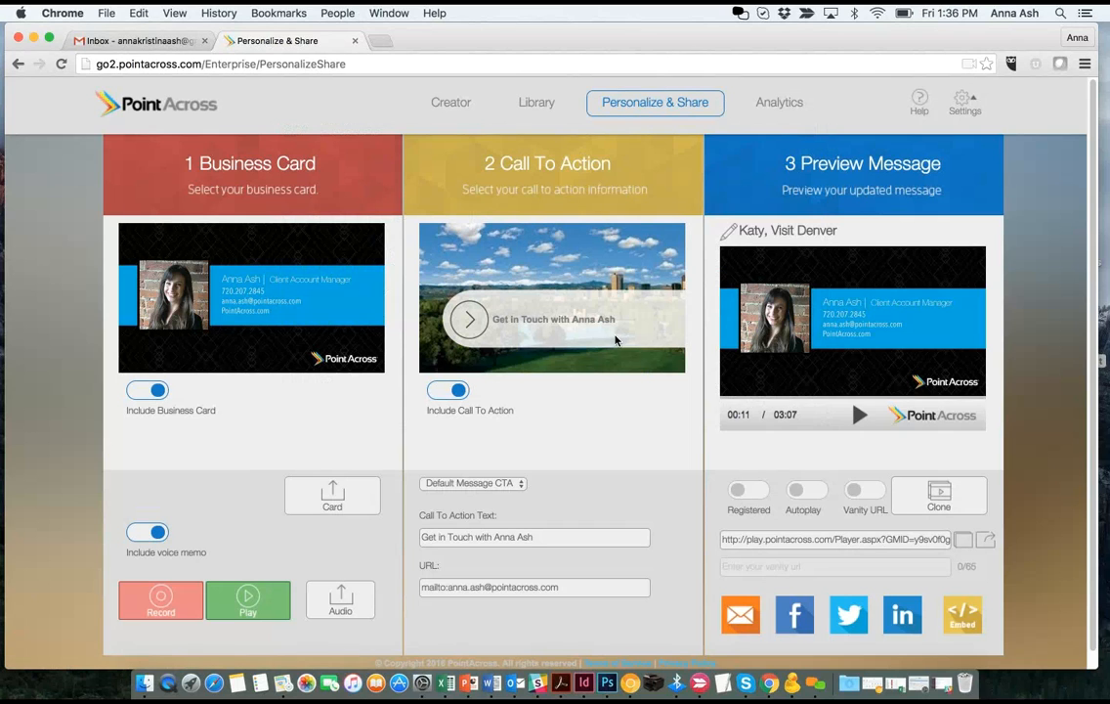
{"action": "left_click", "coordinate": [445, 395]}
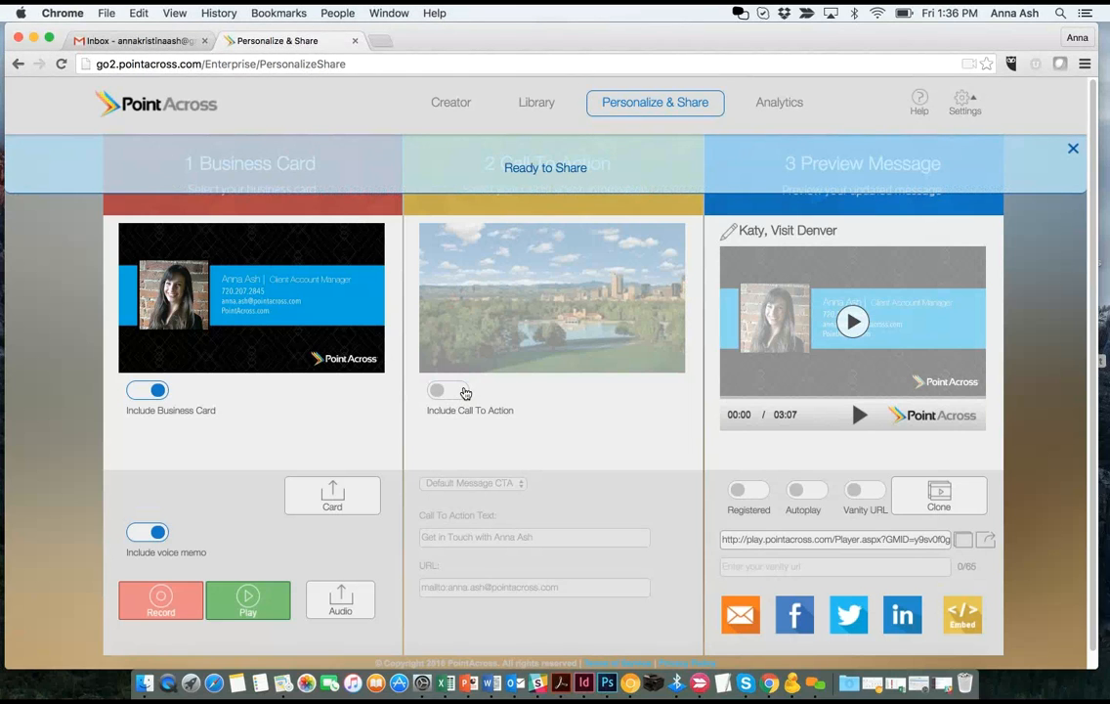
{"action": "left_click", "coordinate": [460, 391]}
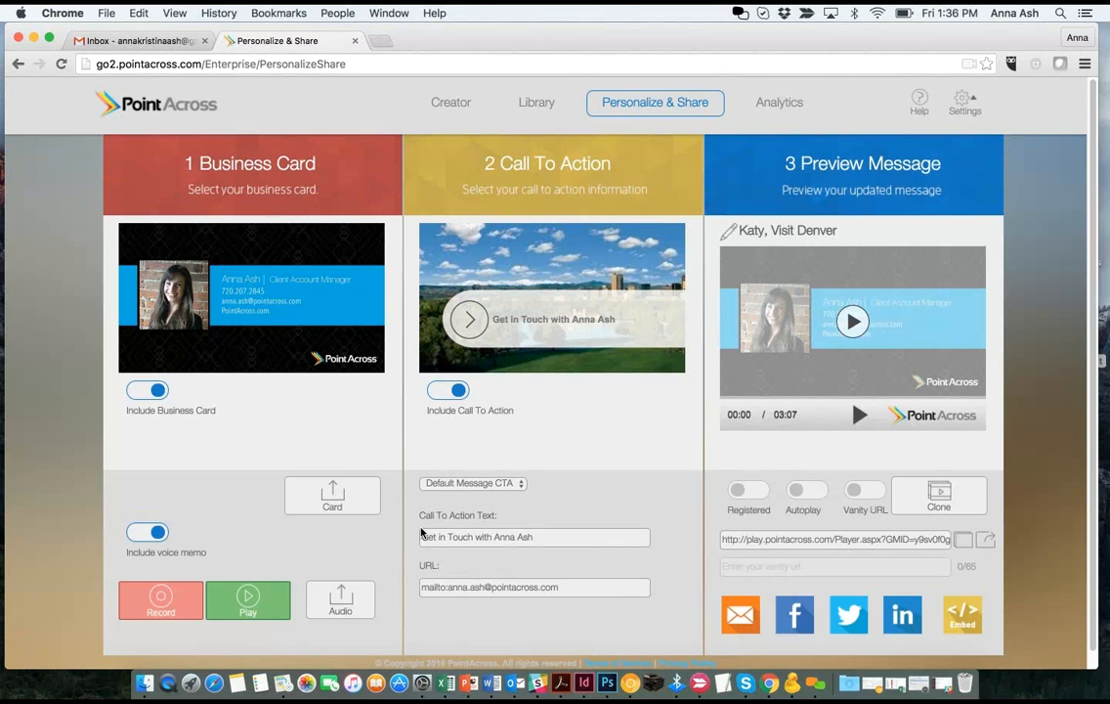
- Keep the call to action Custom, with text asking the recipient to email the sender
{"action": "left_click", "coordinate": [430, 483]}
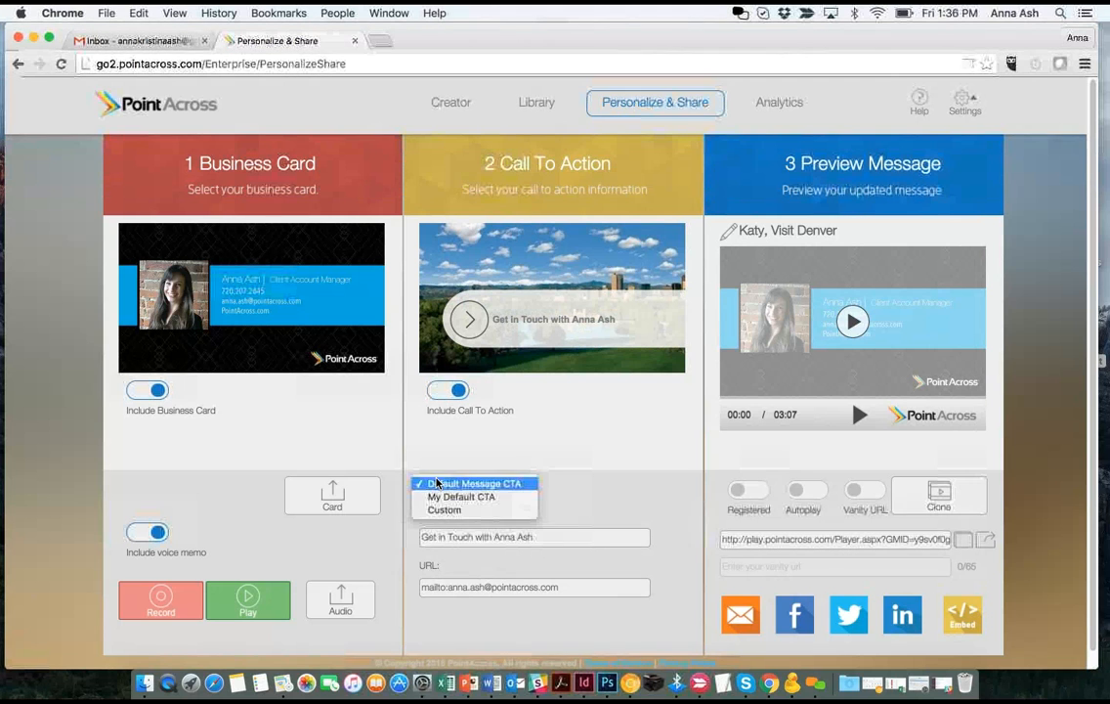
{"action": "left_click", "coordinate": [442, 509]}
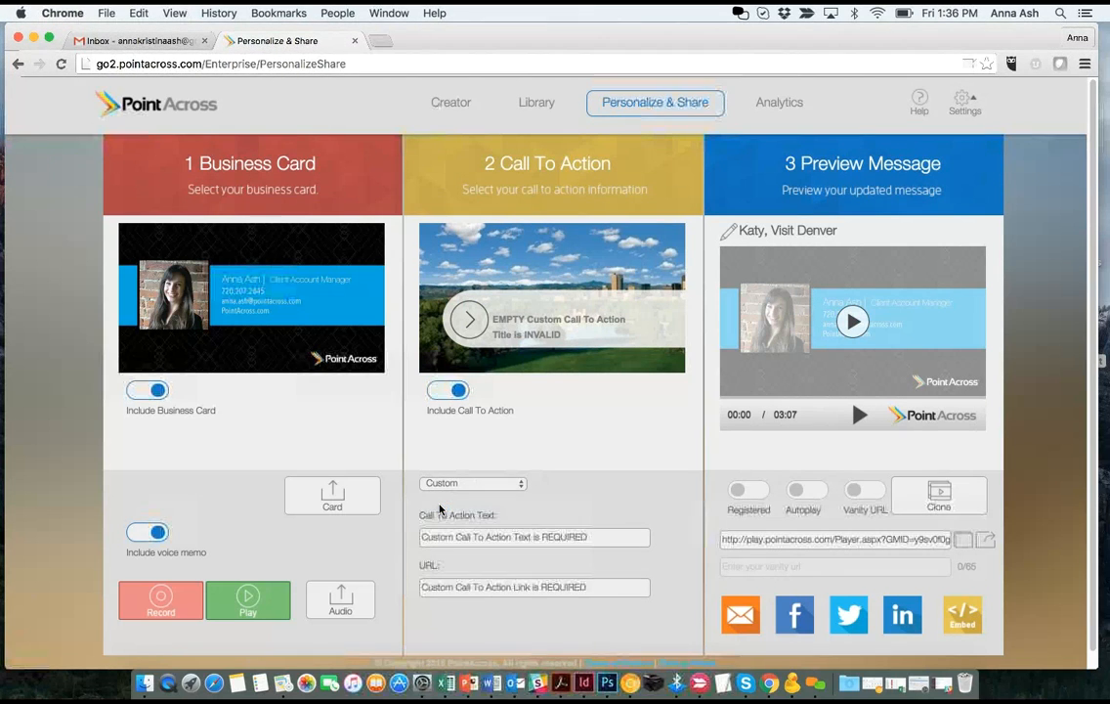
{"action": "left_click", "coordinate": [445, 483]}
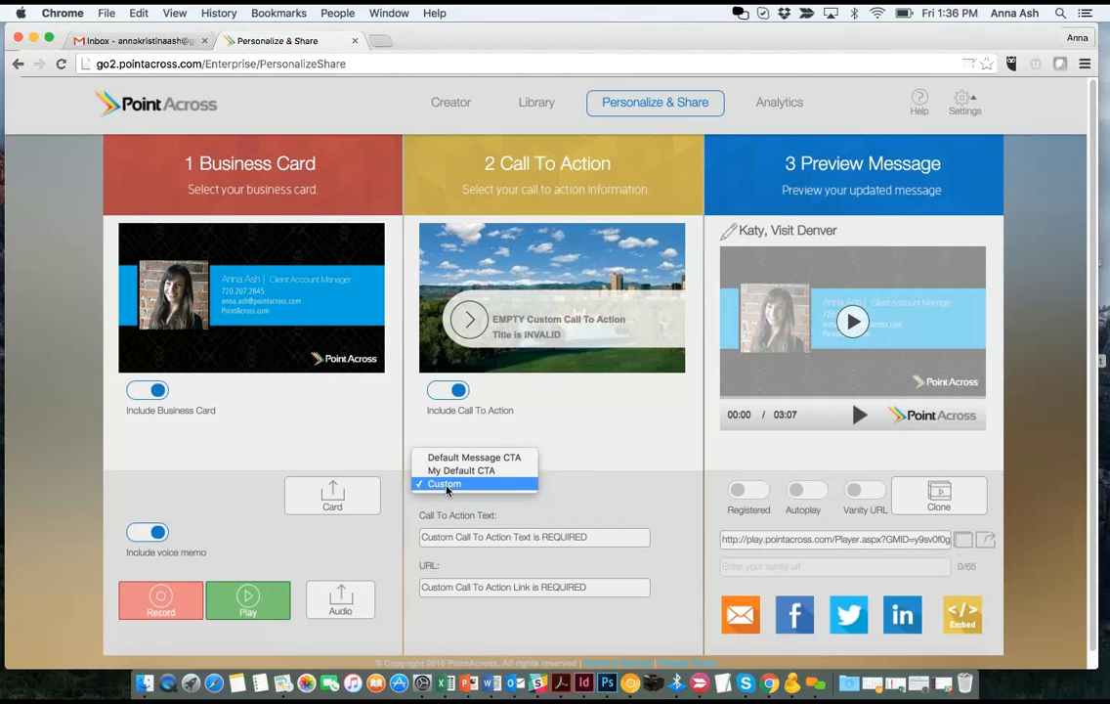
{"action": "left_click", "coordinate": [448, 506]}
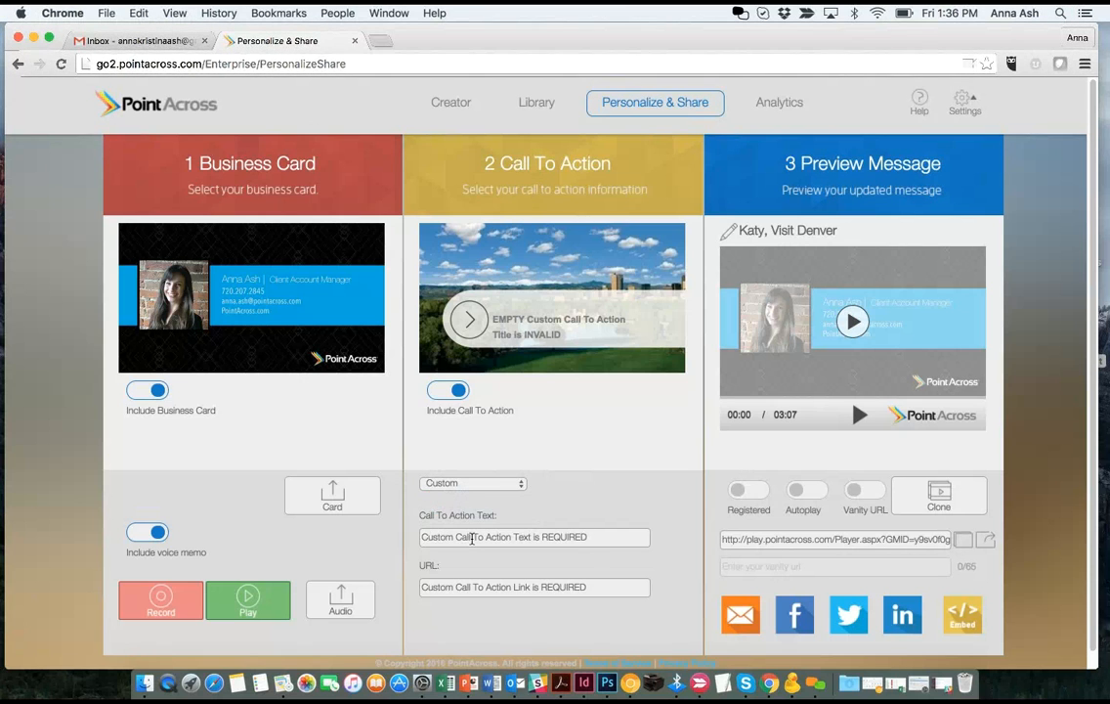
{"action": "left_click", "coordinate": [472, 537]}
{"action": "left_click_drag", "start_coordinate": [488, 518], "coordinate": [426, 514]}
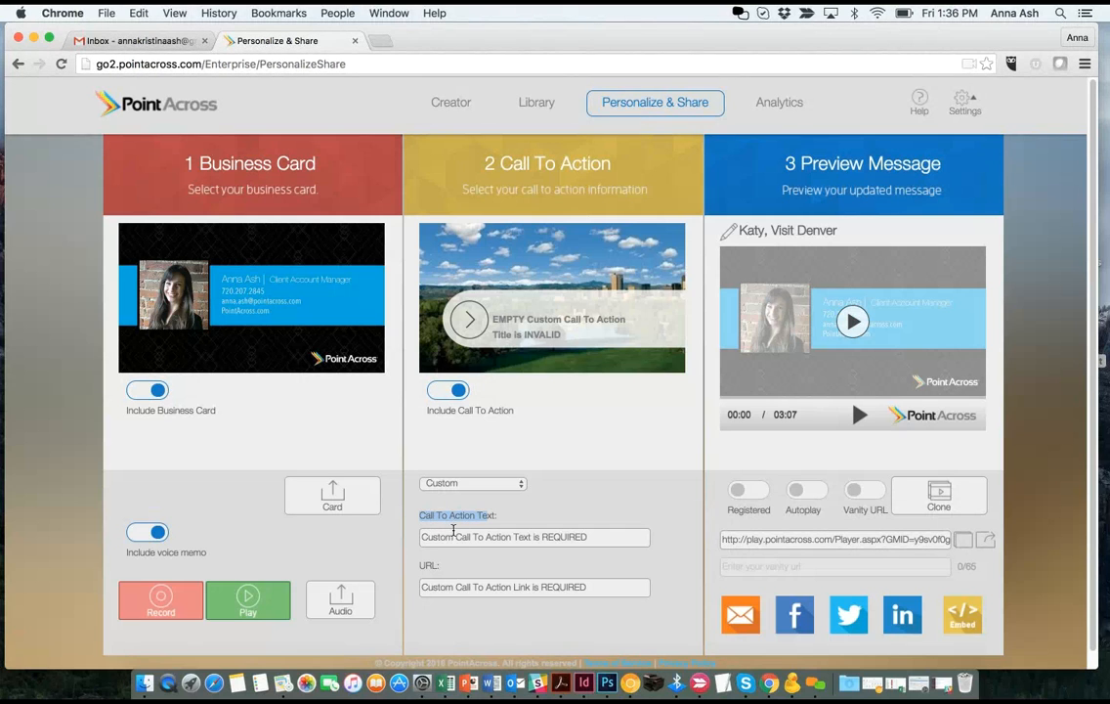
{"action": "left_click", "coordinate": [457, 537]}
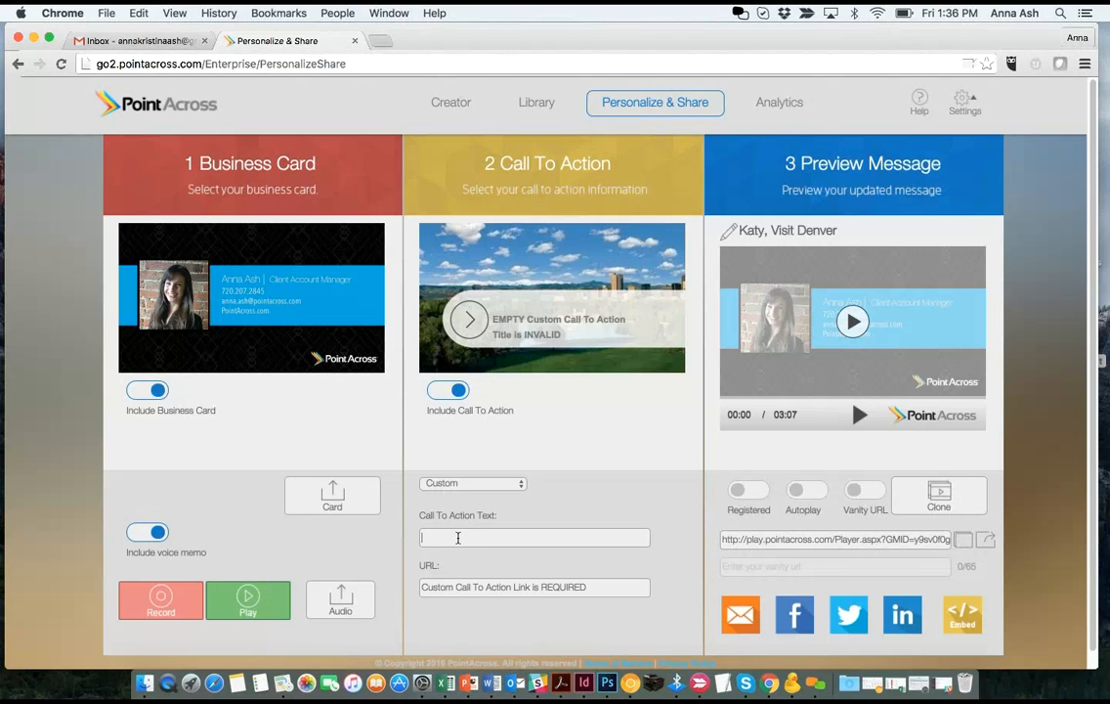
{"action": "type", "text": "Katy, please email Anna@"}
{"action": "key", "text": "BackSpace"}
{"action": "type", "text": "!"}
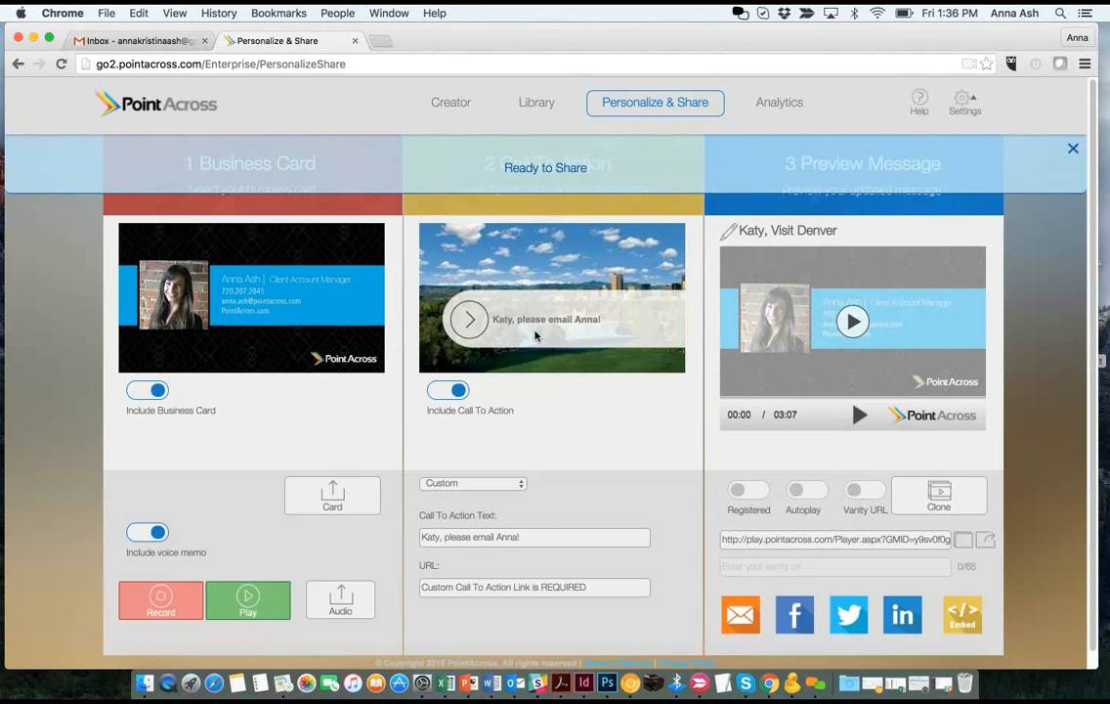
- Set the call-to-action URL to a mailto: link with the sender's e-mail address
{"action": "left_click", "coordinate": [513, 585]}
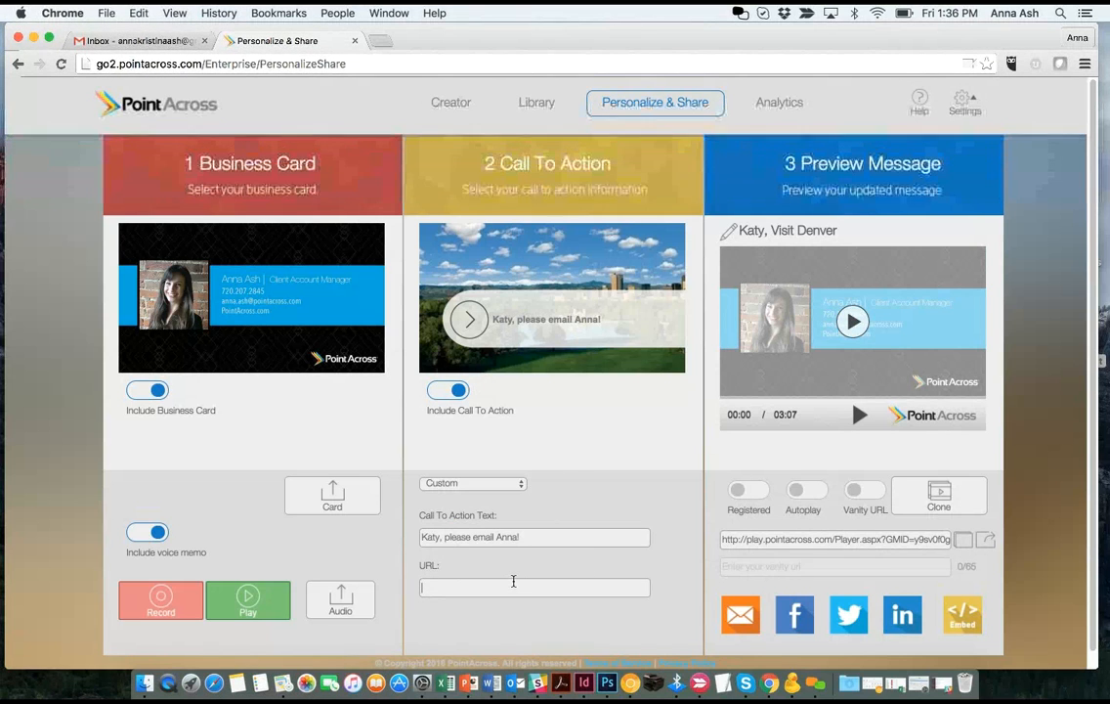
{"action": "type", "text": "mailto"}
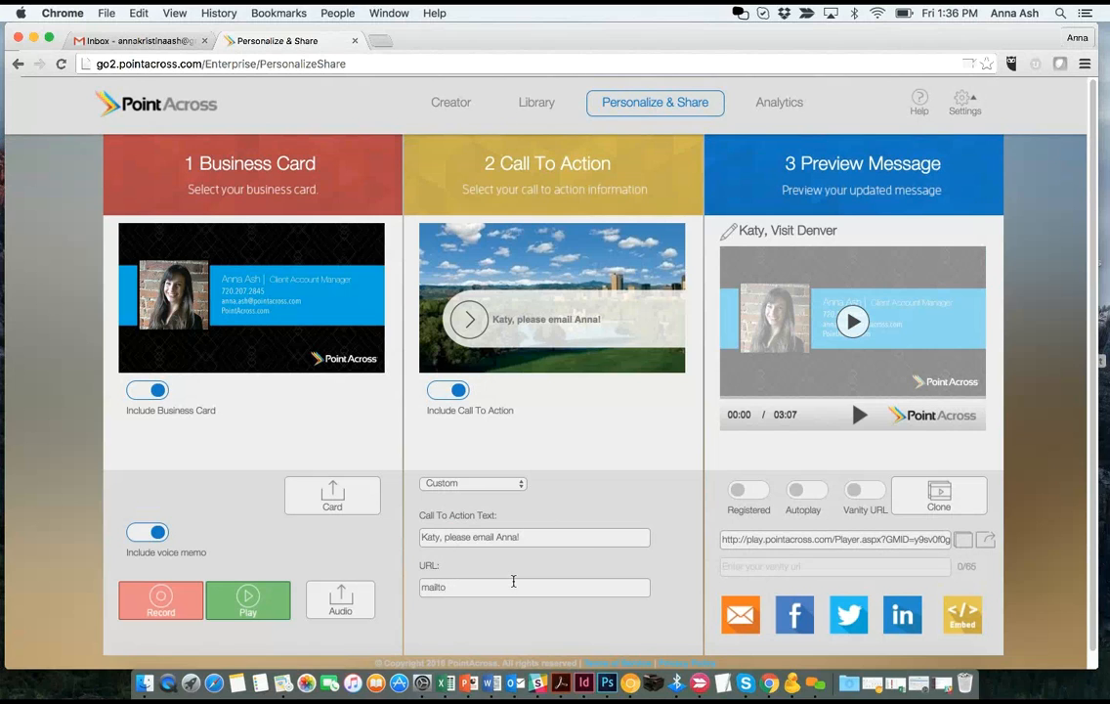
{"action": "type", "text": ":"}
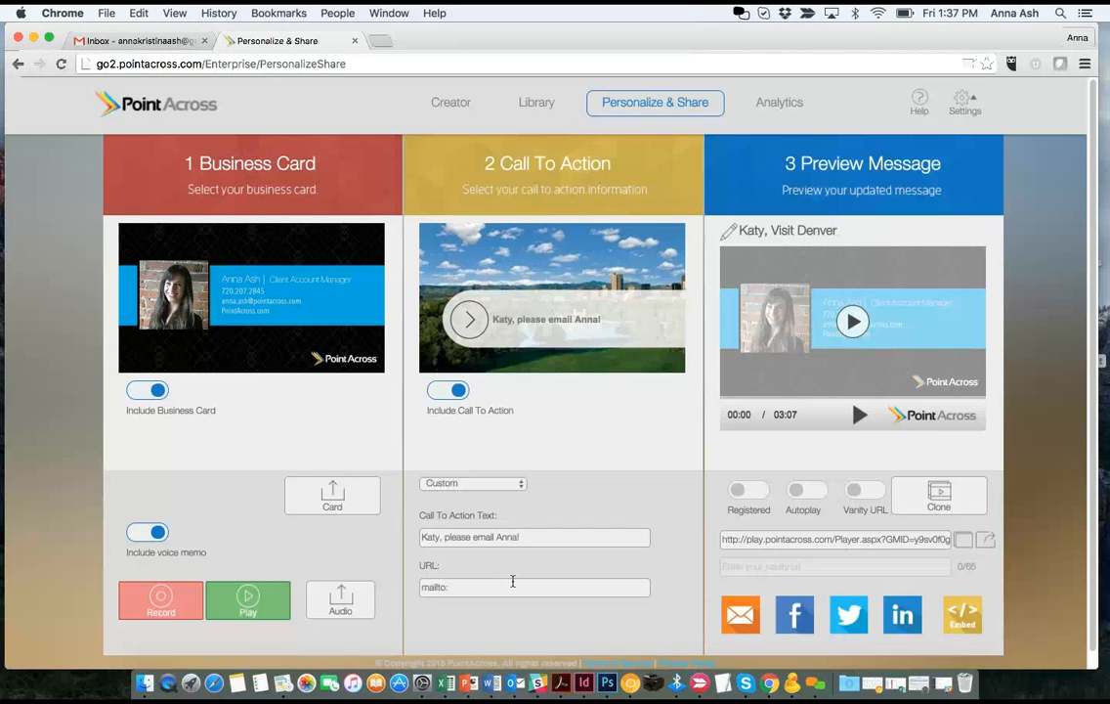
{"action": "left_click_drag", "start_coordinate": [577, 589], "coordinate": [424, 587]}
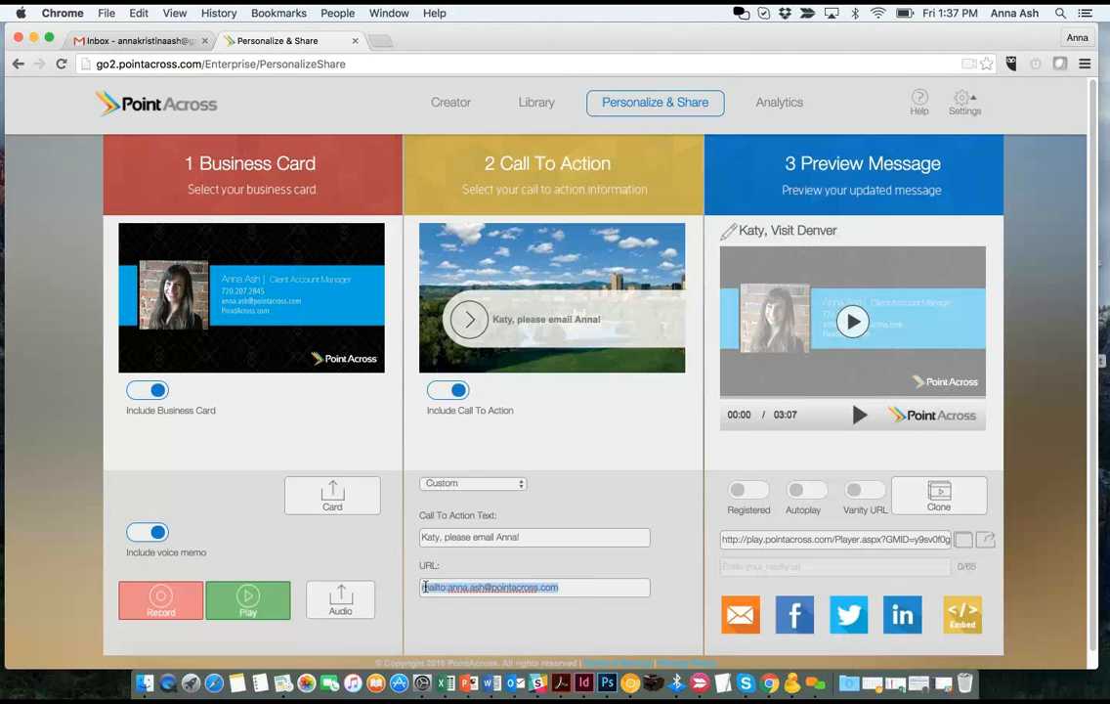
- Commit the mailto link so the page saves and shows Ready to Share
{"action": "left_click", "coordinate": [477, 602]}
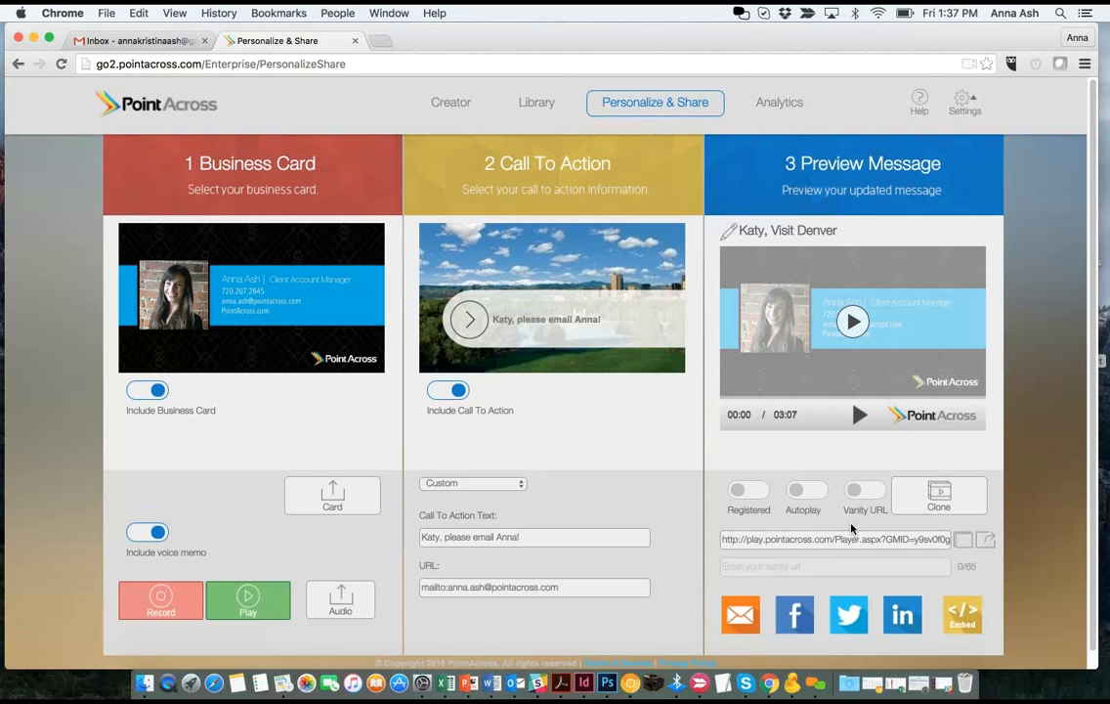
- Copy the player link and enable a vanity URL: recipient's name plus 'it's time to visit Denver'
{"action": "left_click_drag", "start_coordinate": [725, 538], "coordinate": [953, 539]}
{"action": "key", "text": "super+c"}
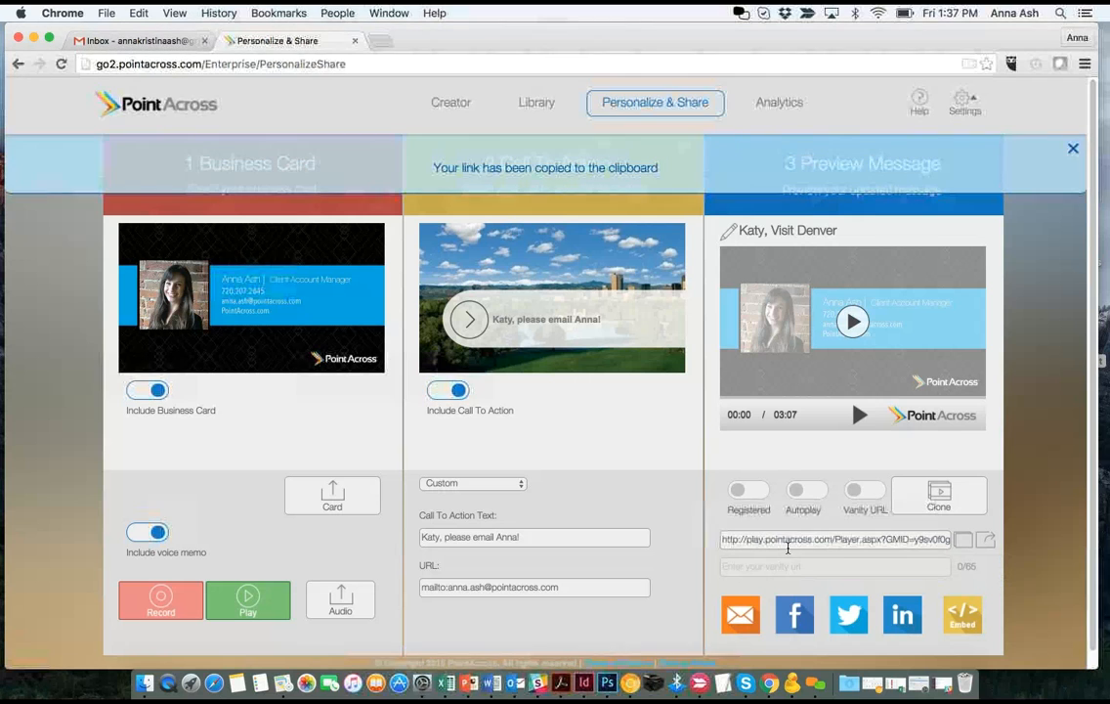
{"action": "left_click", "coordinate": [870, 493]}
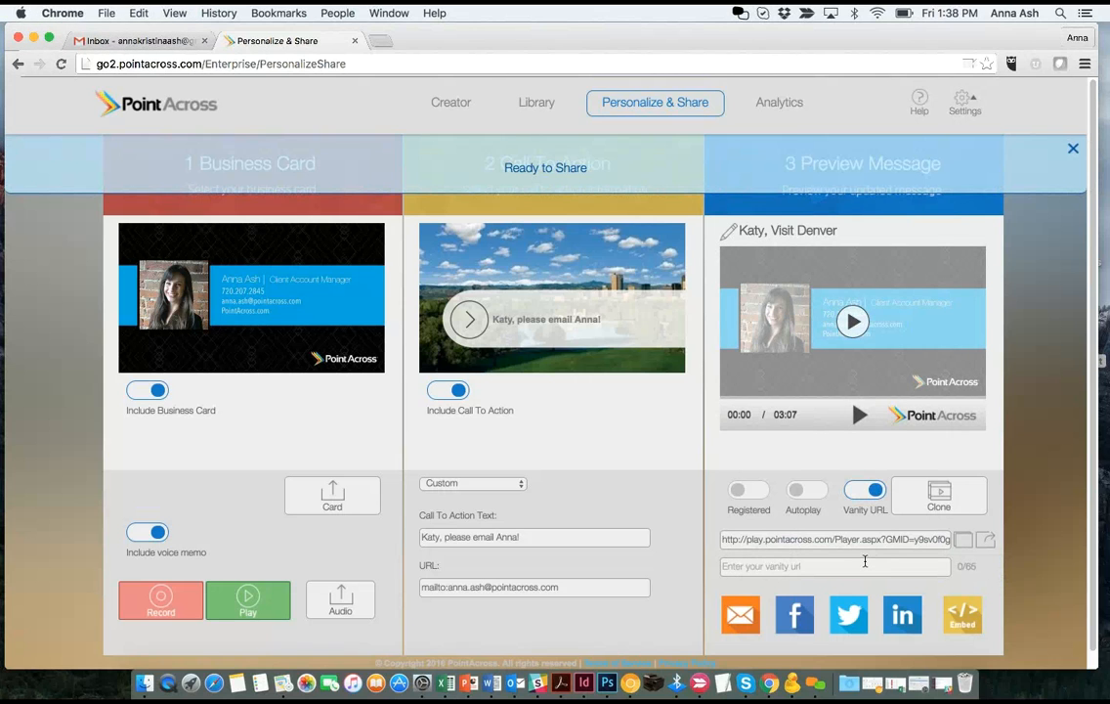
{"action": "left_click", "coordinate": [831, 538]}
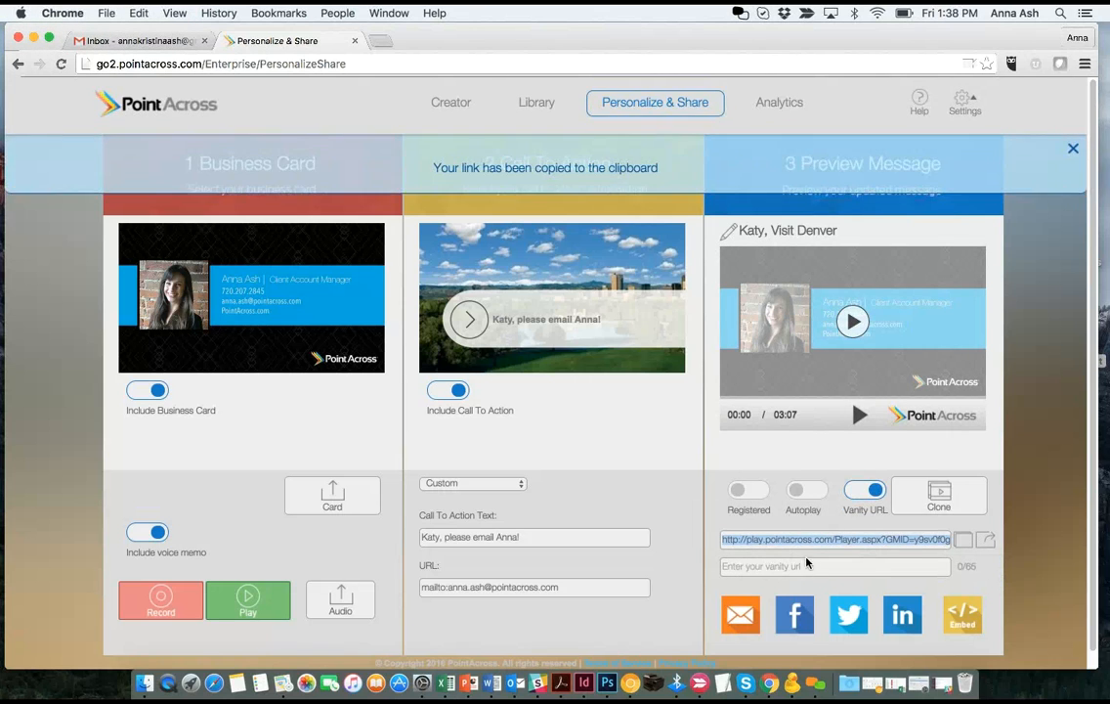
{"action": "left_click", "coordinate": [802, 565]}
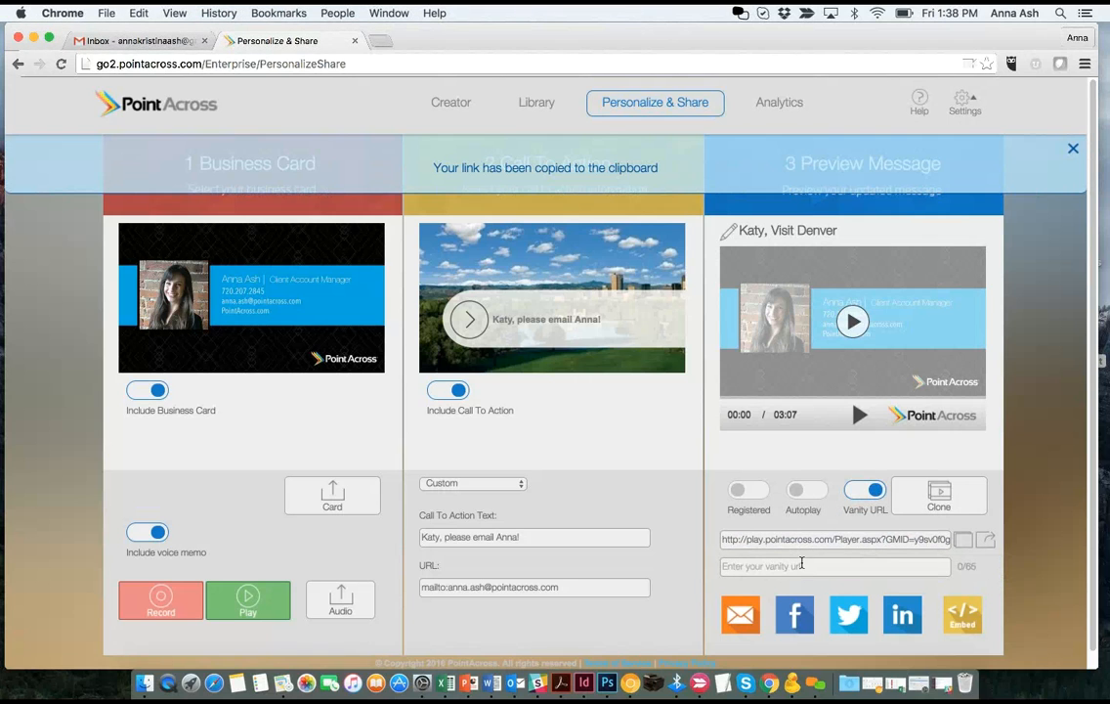
{"action": "type", "text": "Katy, it's time to visit Denver"}
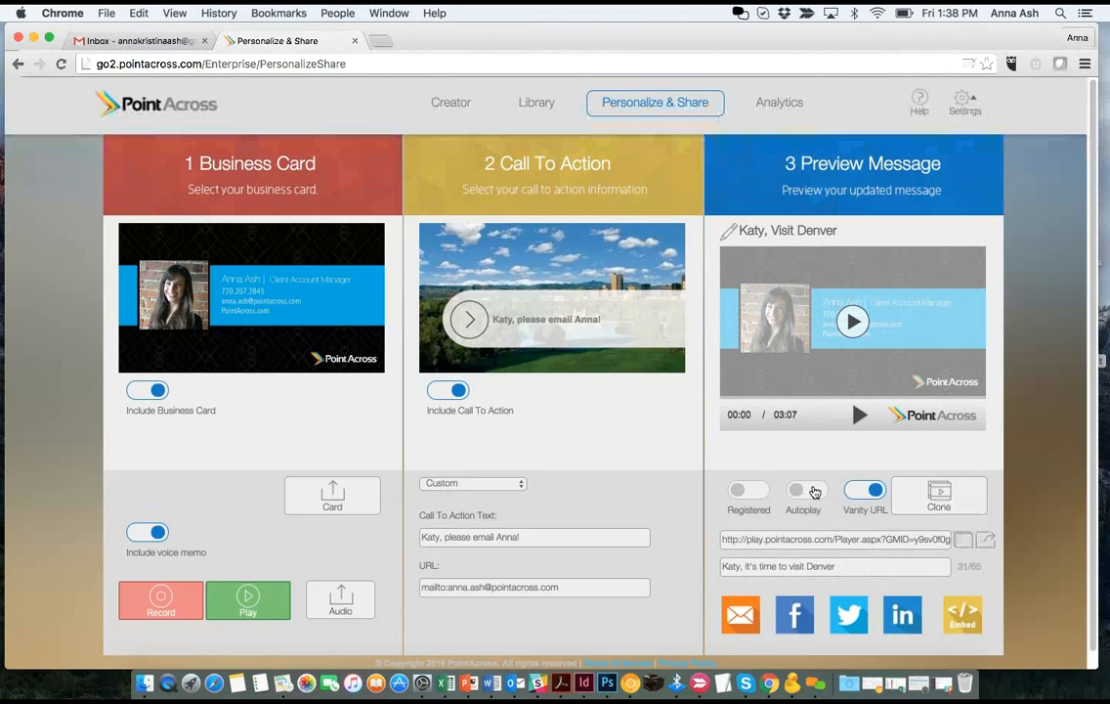
- Turn Autoplay on and leave the Registered toggle off after trying it
{"action": "left_click", "coordinate": [821, 491]}
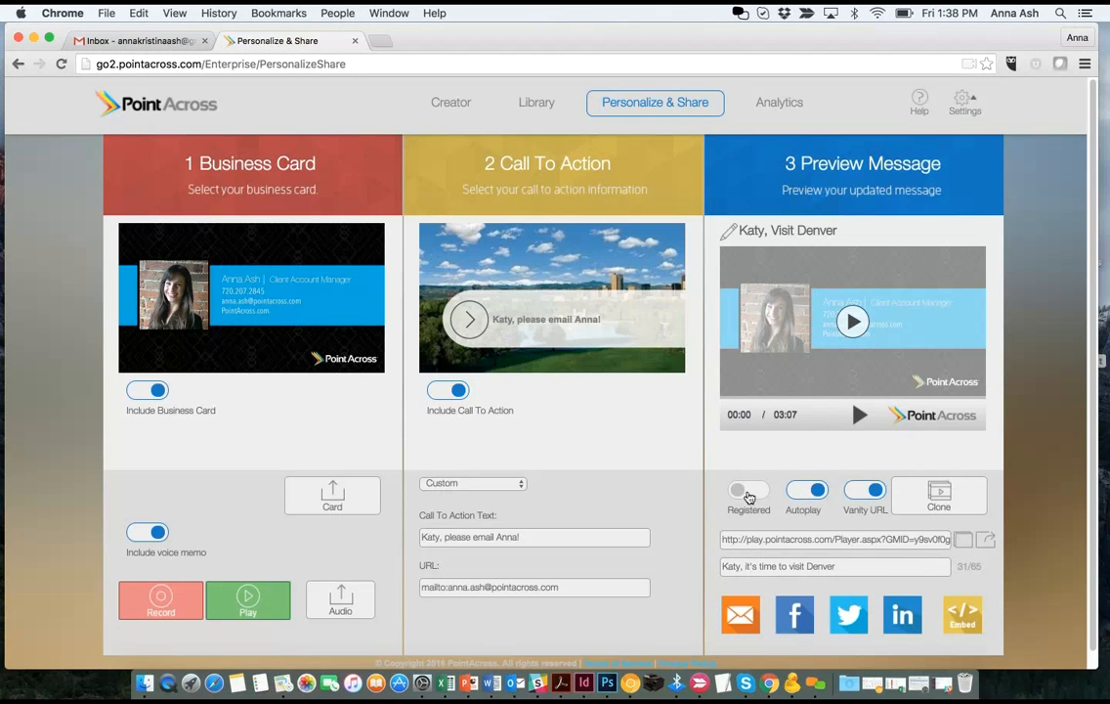
{"action": "left_click", "coordinate": [753, 495]}
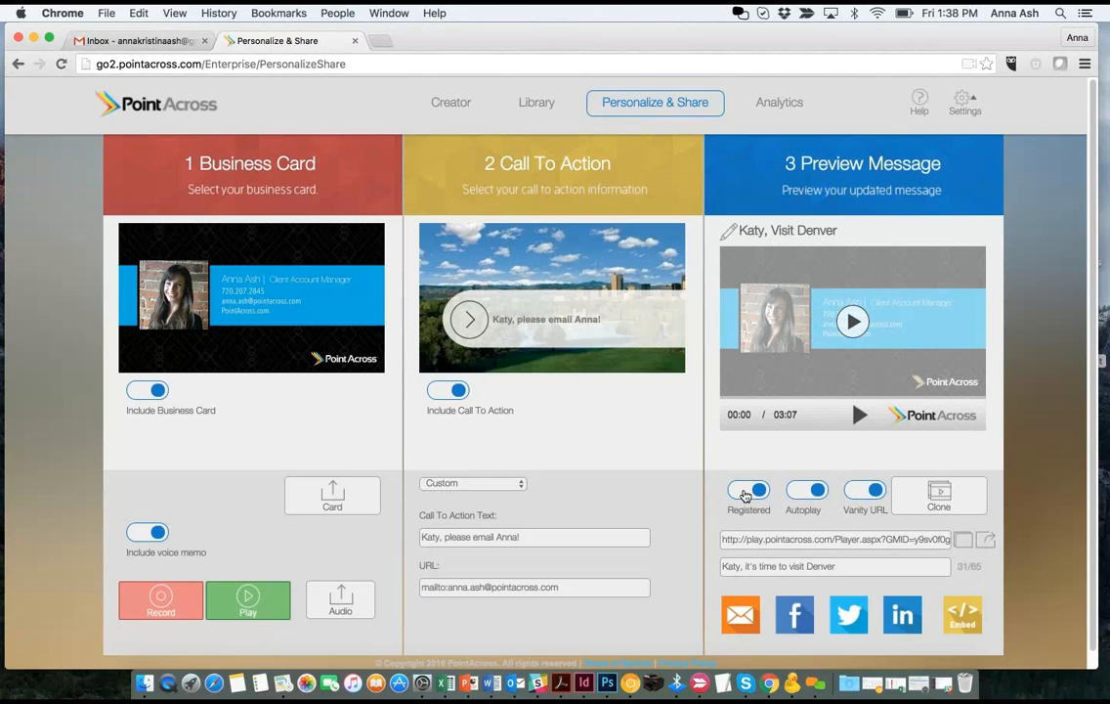
{"action": "left_click", "coordinate": [739, 491]}
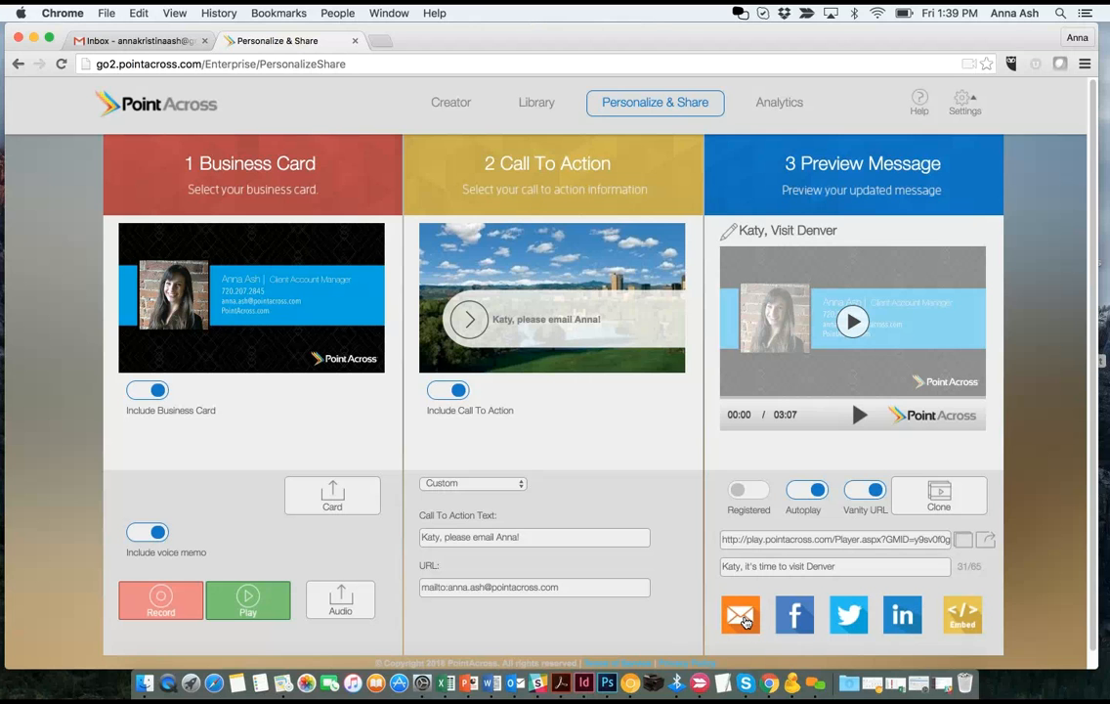
- Send the message with the orange email share icon, then switch to Outlook
{"action": "left_click", "coordinate": [742, 619]}
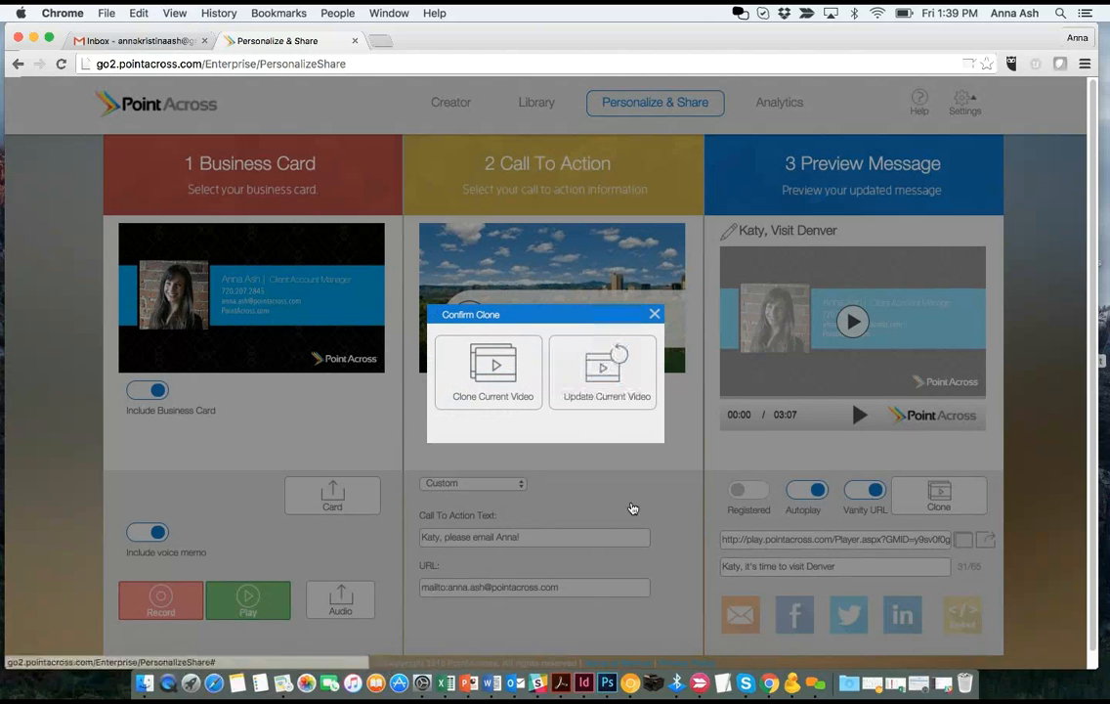
{"action": "left_click", "coordinate": [518, 683]}
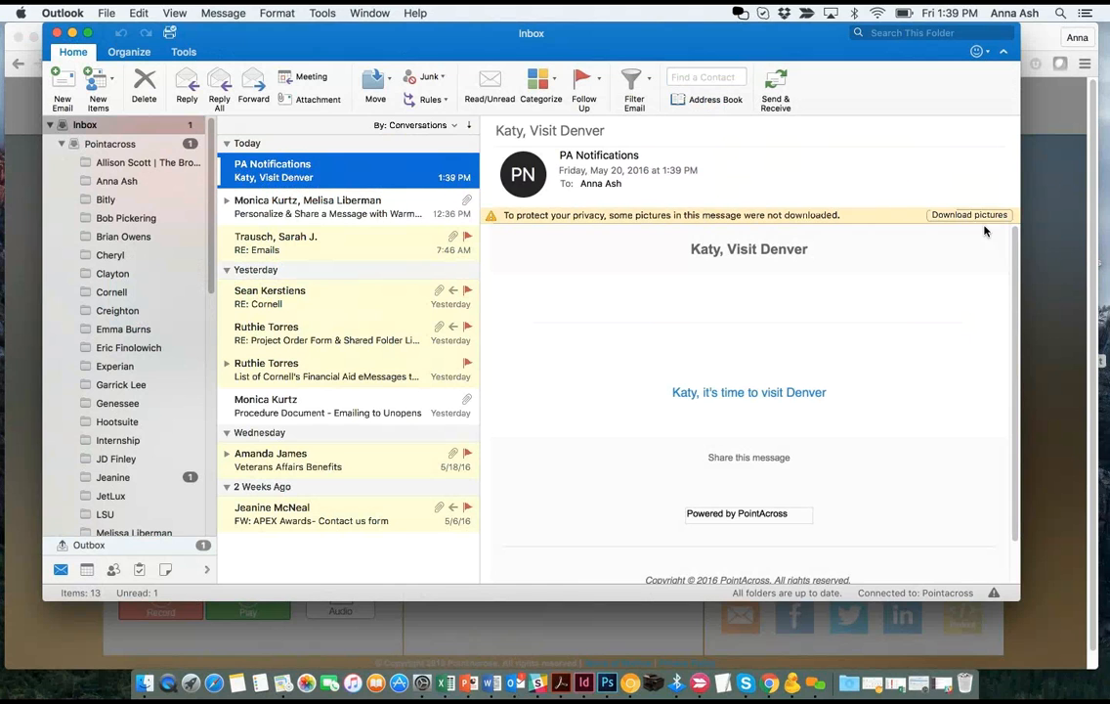
- Load the images in the Visit Denver message and move and enlarge the Outlook window
{"action": "left_click", "coordinate": [973, 215]}
{"action": "left_click_drag", "start_coordinate": [360, 57], "coordinate": [298, 54]}
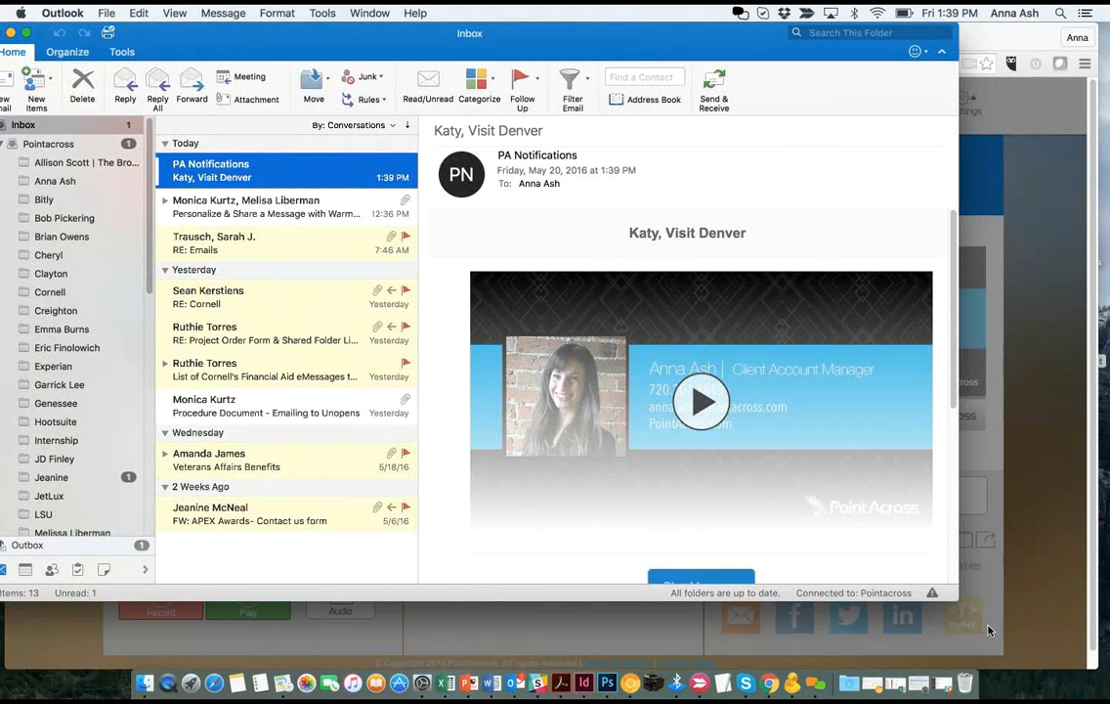
{"action": "left_click_drag", "start_coordinate": [950, 598], "coordinate": [1061, 666]}
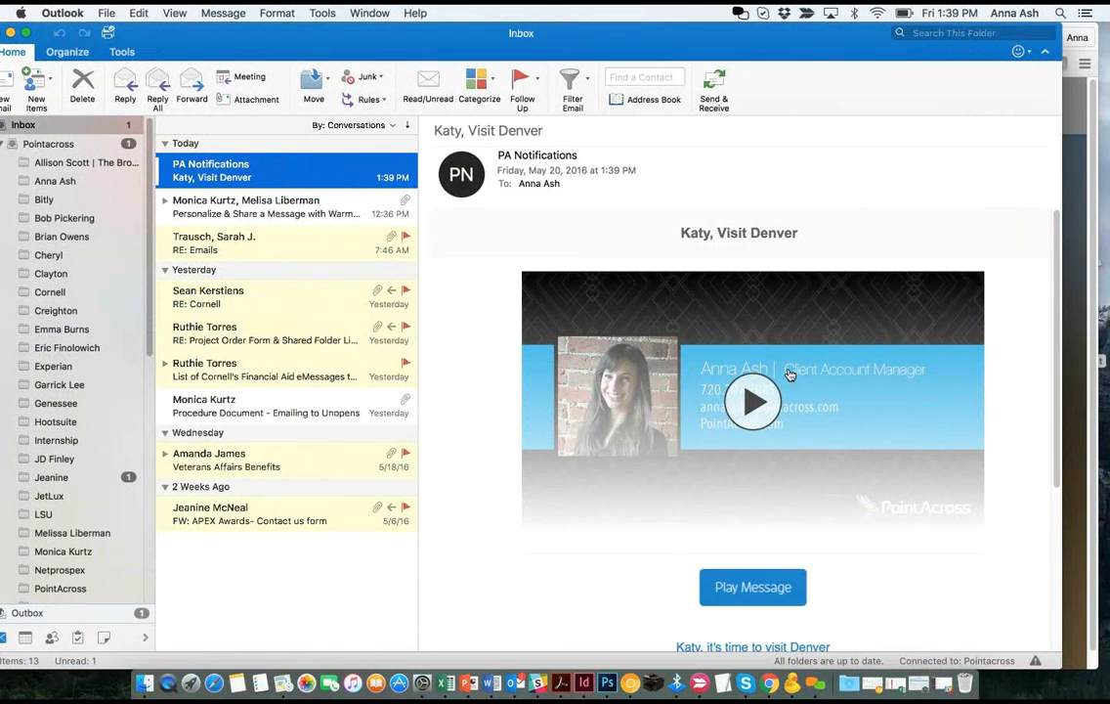
{"action": "scroll", "coordinate": [723, 563], "scroll_direction": "down", "scroll_amount": 3}
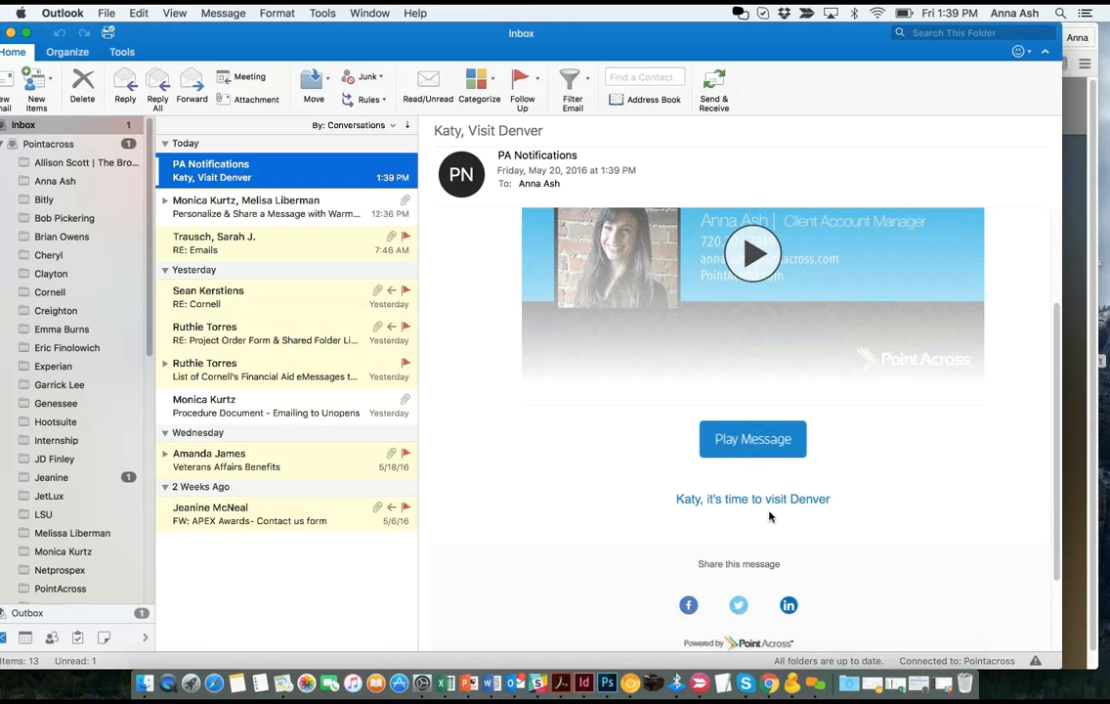
{"action": "scroll", "coordinate": [695, 249], "scroll_direction": "up", "scroll_amount": 3}
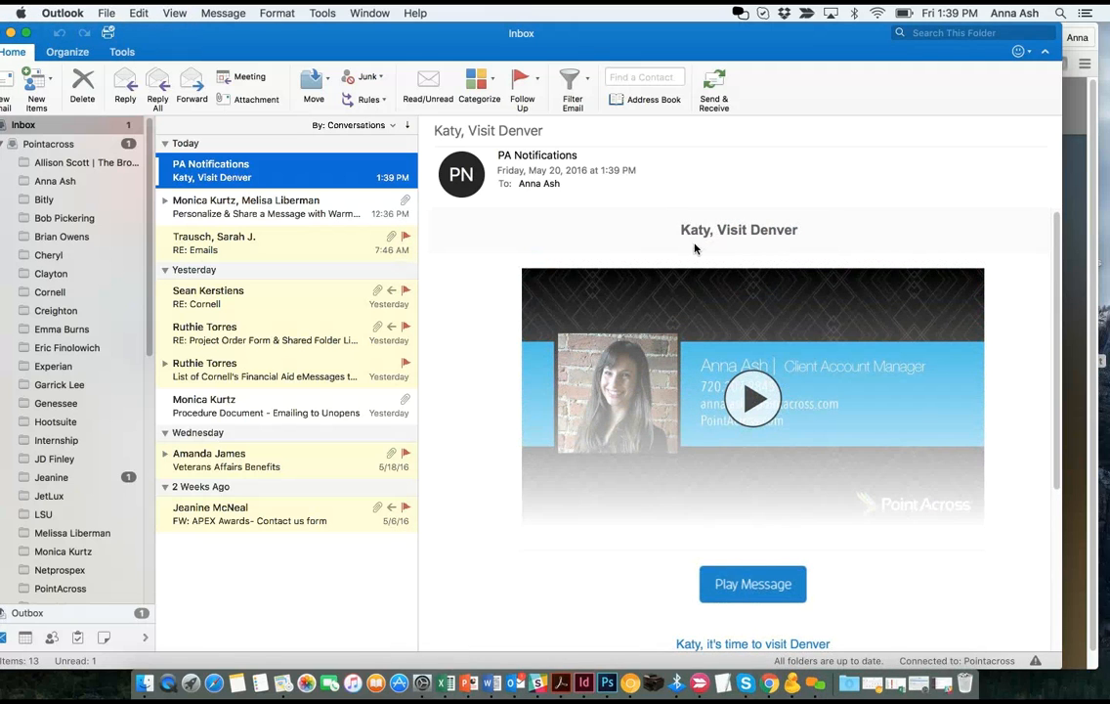
- Try the e-mail's video link in the player, then close it and return to Outlook
{"action": "left_click", "coordinate": [763, 408]}
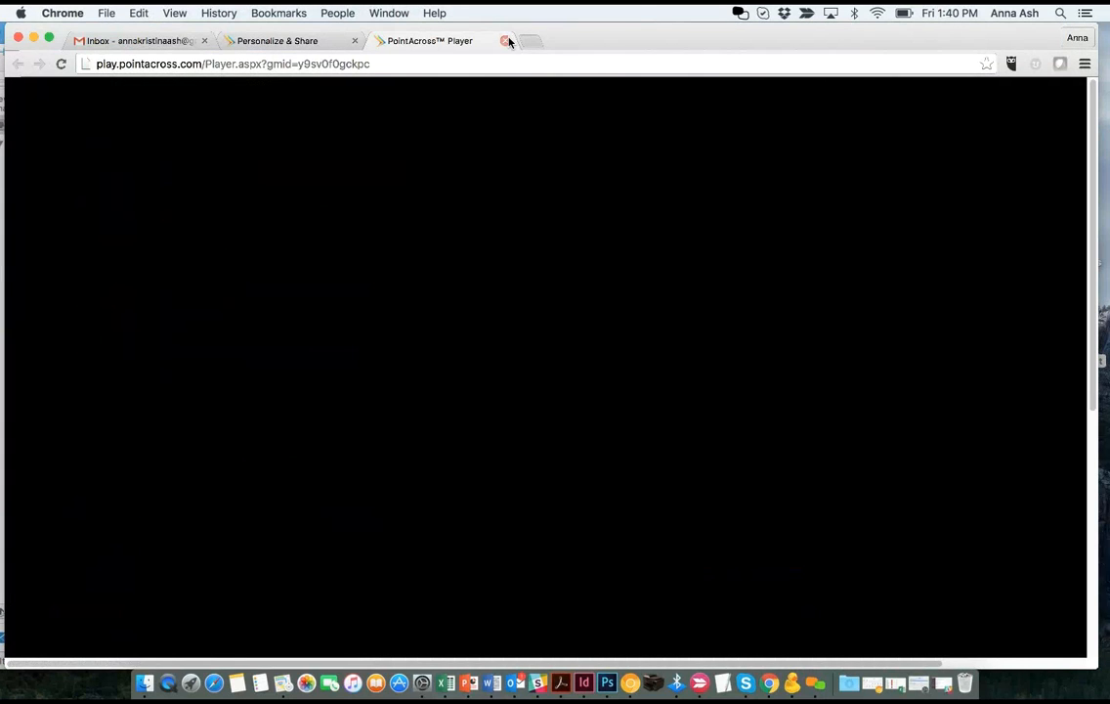
{"action": "left_click", "coordinate": [505, 41]}
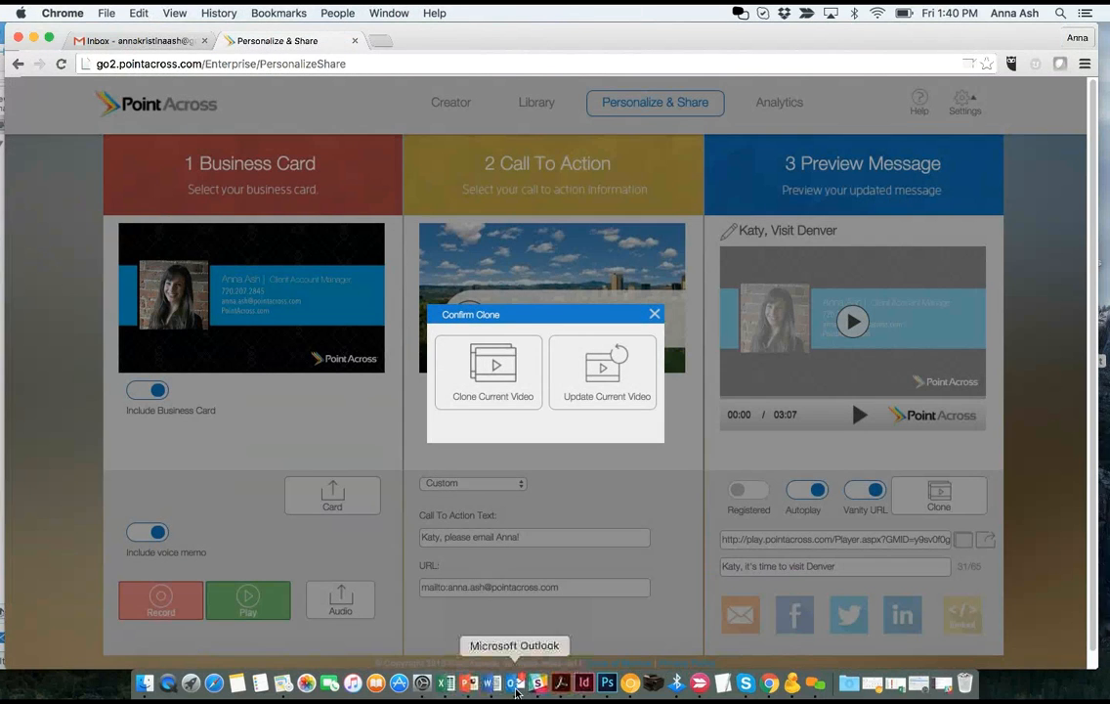
{"action": "left_click", "coordinate": [516, 682]}
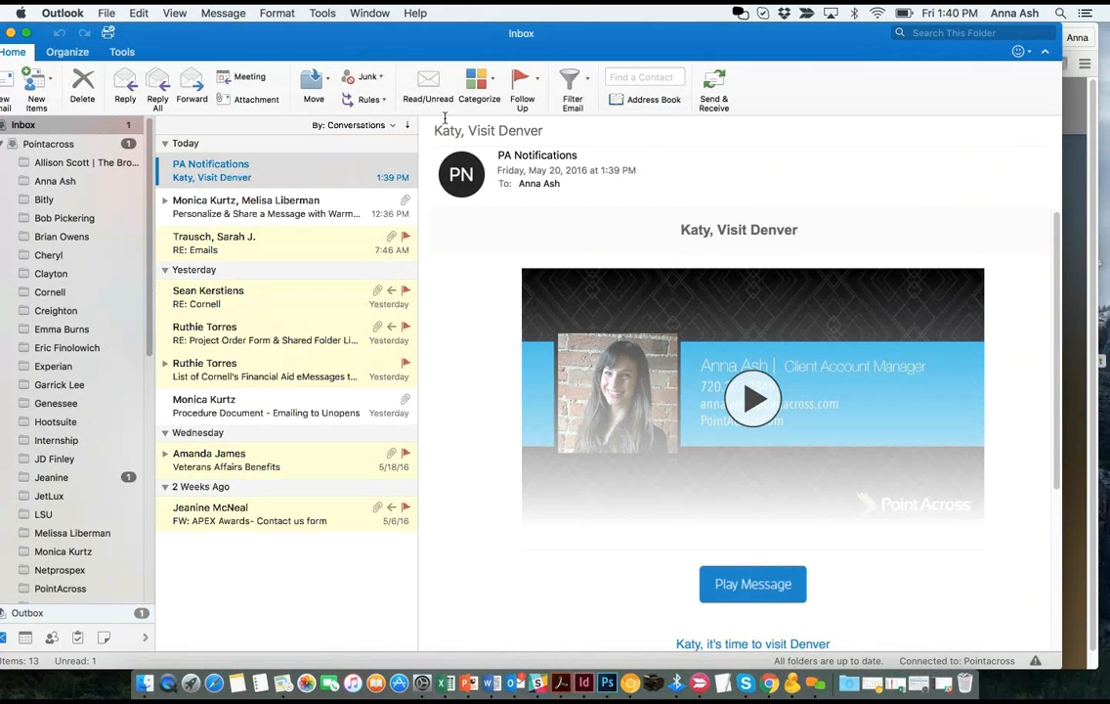
{"action": "left_click_drag", "start_coordinate": [397, 49], "coordinate": [415, 49]}
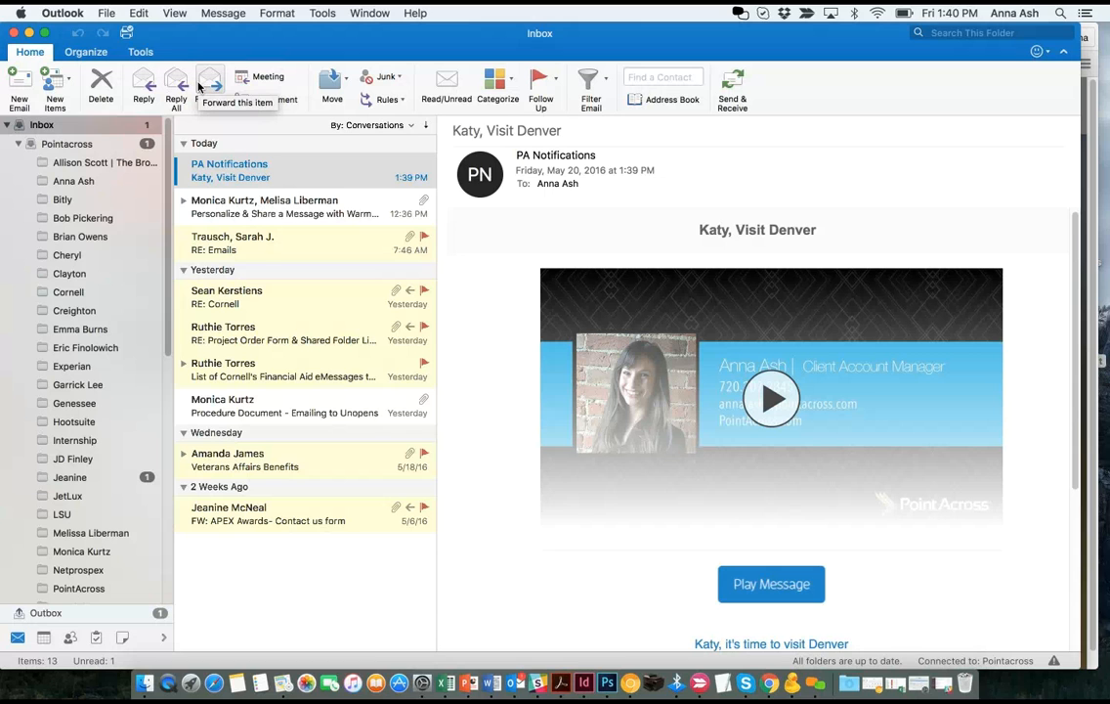
- Forward the Visit Denver email, deleting the quoted header block and the 'FW: ' subject prefix
{"action": "left_click", "coordinate": [198, 87]}
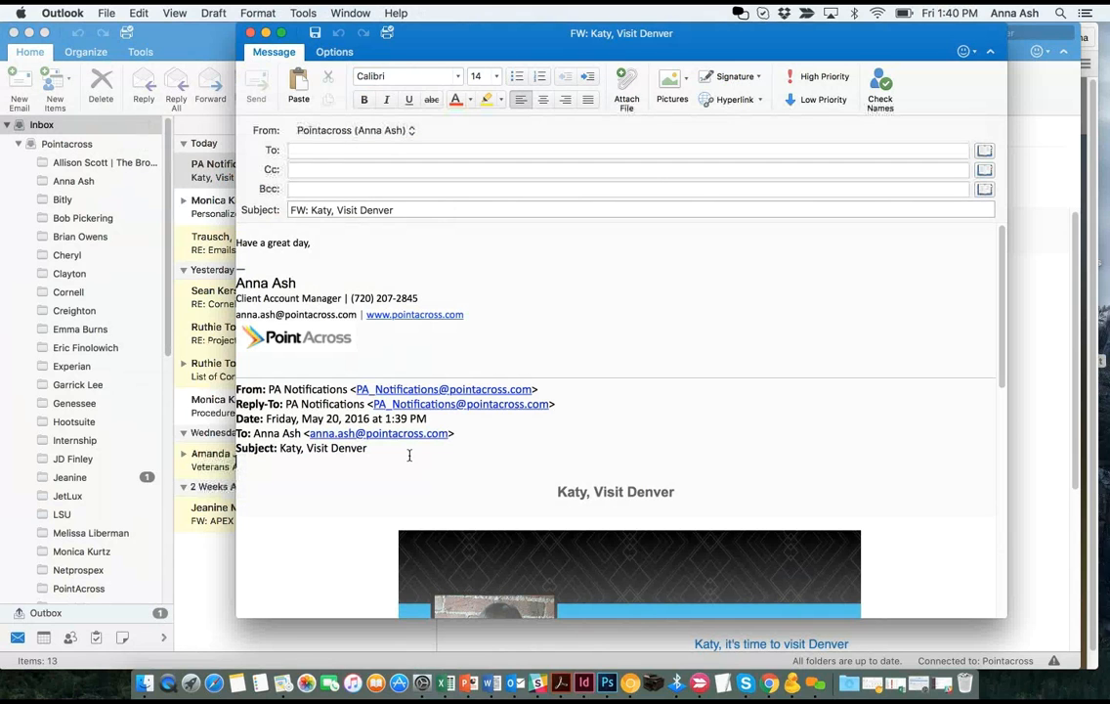
{"action": "left_click_drag", "start_coordinate": [409, 455], "coordinate": [227, 211]}
{"action": "key", "text": "BackSpace"}
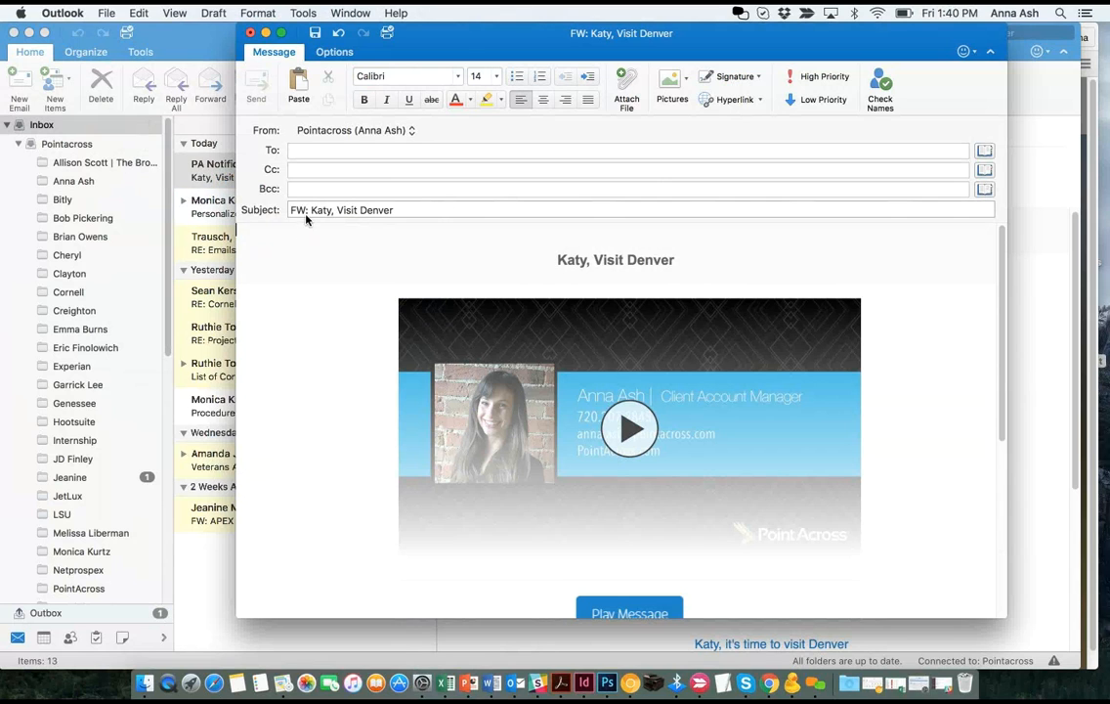
{"action": "left_click_drag", "start_coordinate": [310, 209], "coordinate": [274, 214]}
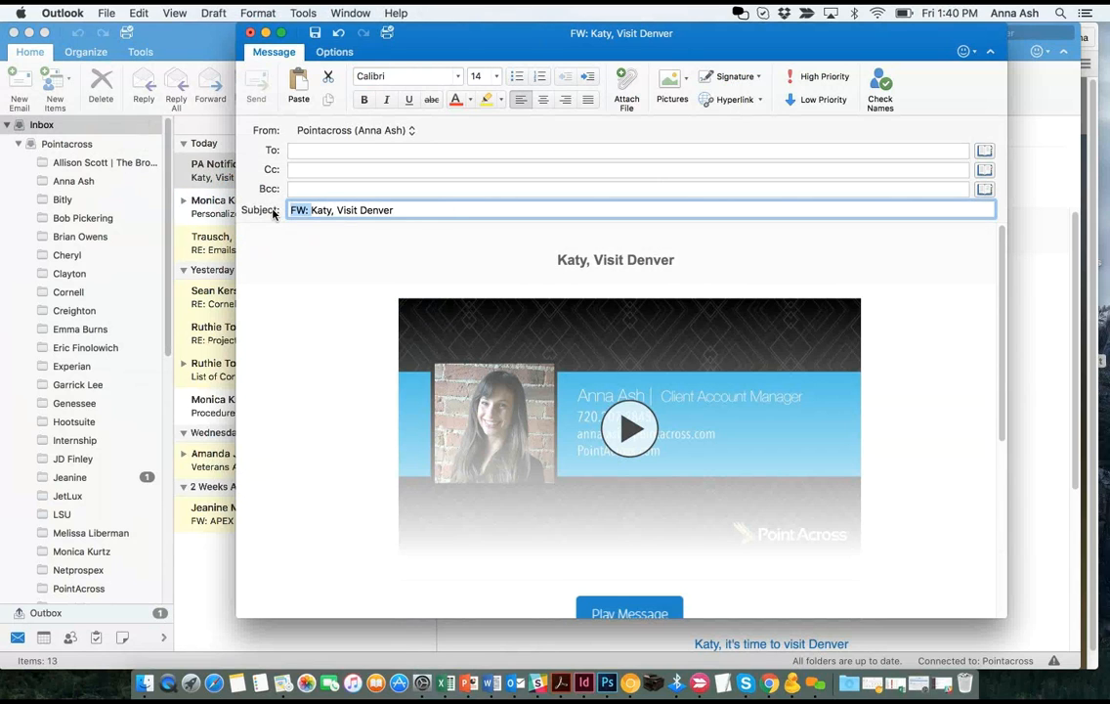
{"action": "key", "text": "BackSpace"}
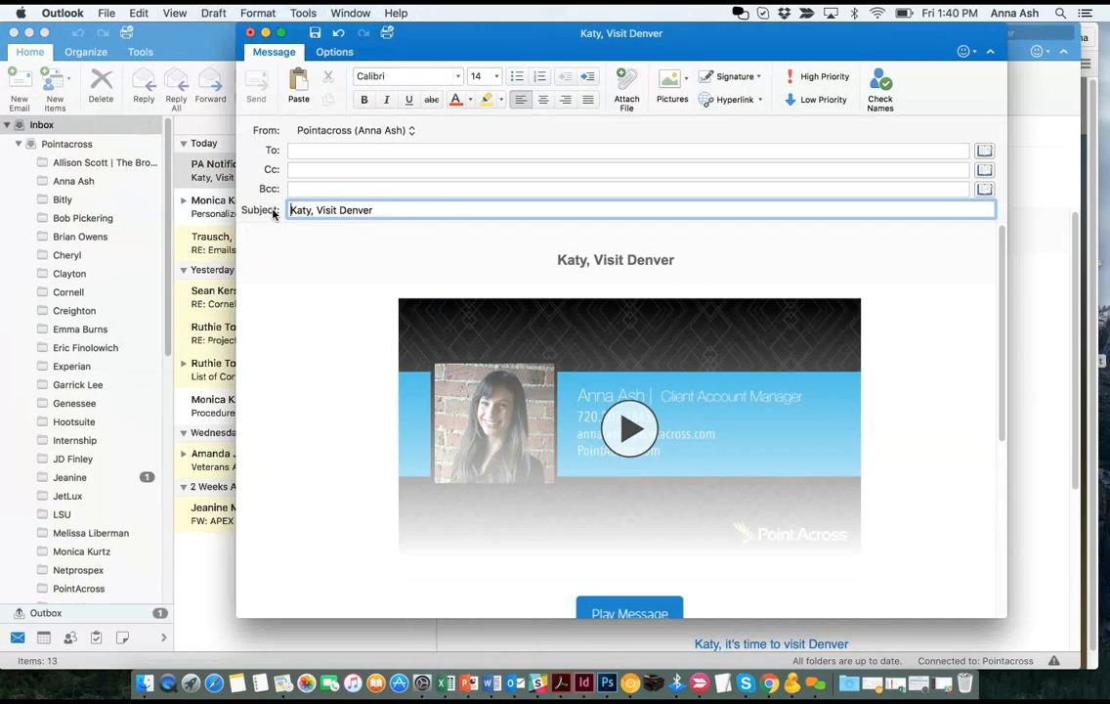
- Address the forward to the personal Gmail contact and send it
{"action": "left_click", "coordinate": [304, 150]}
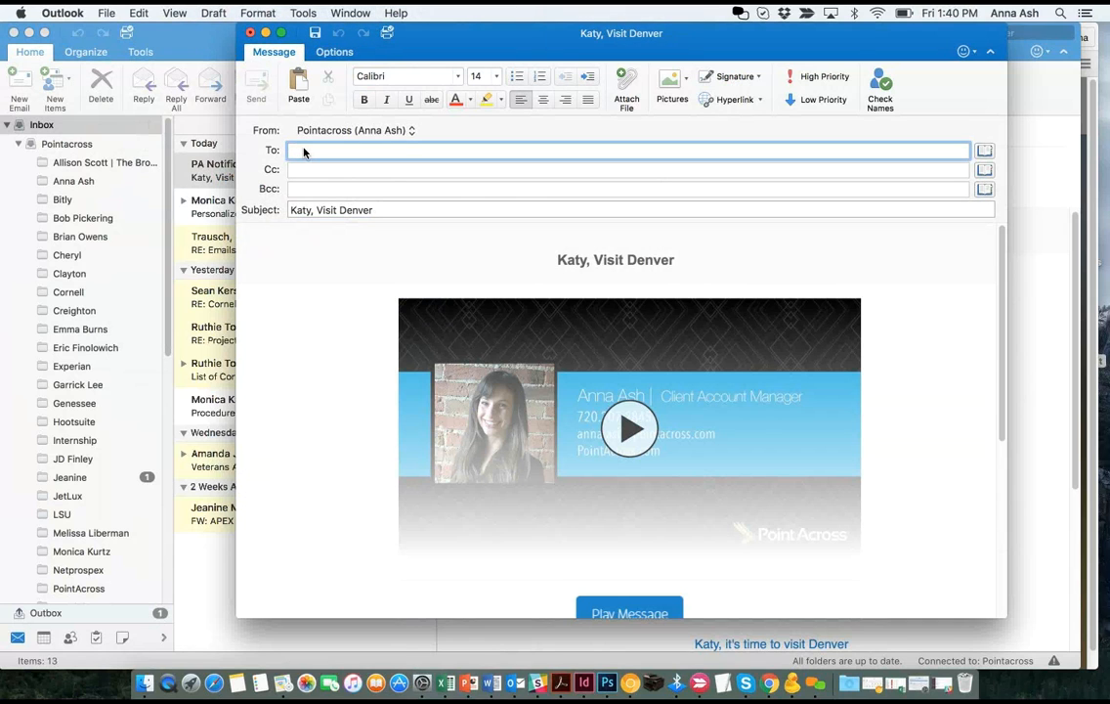
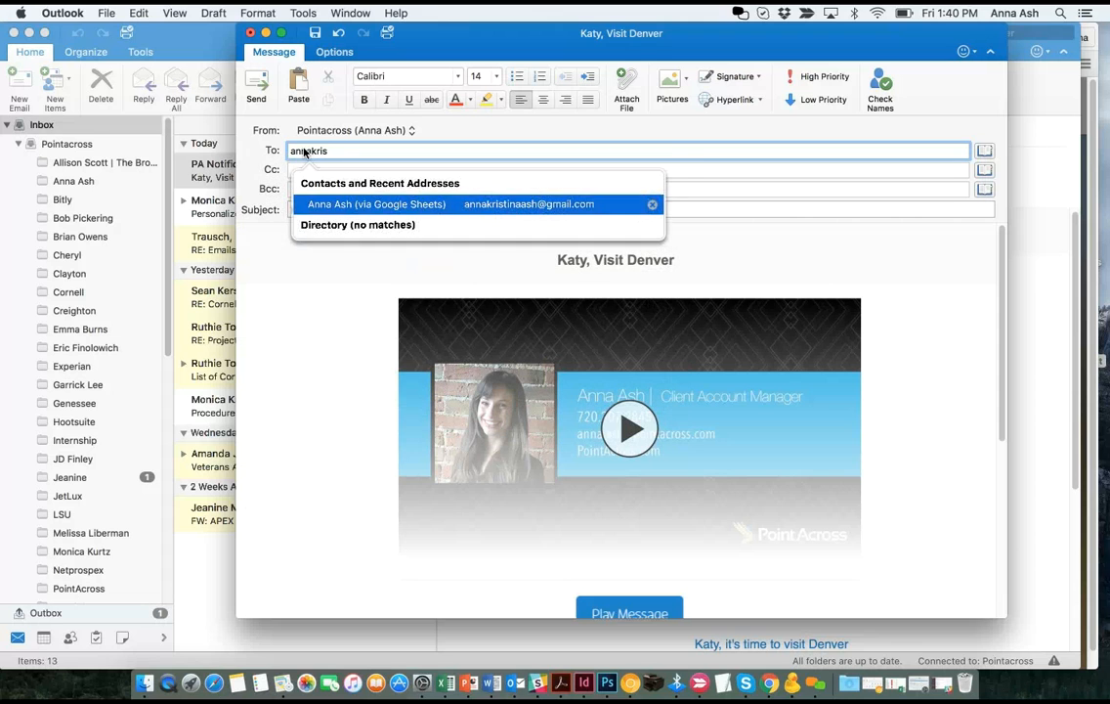
{"action": "key", "text": "Return"}
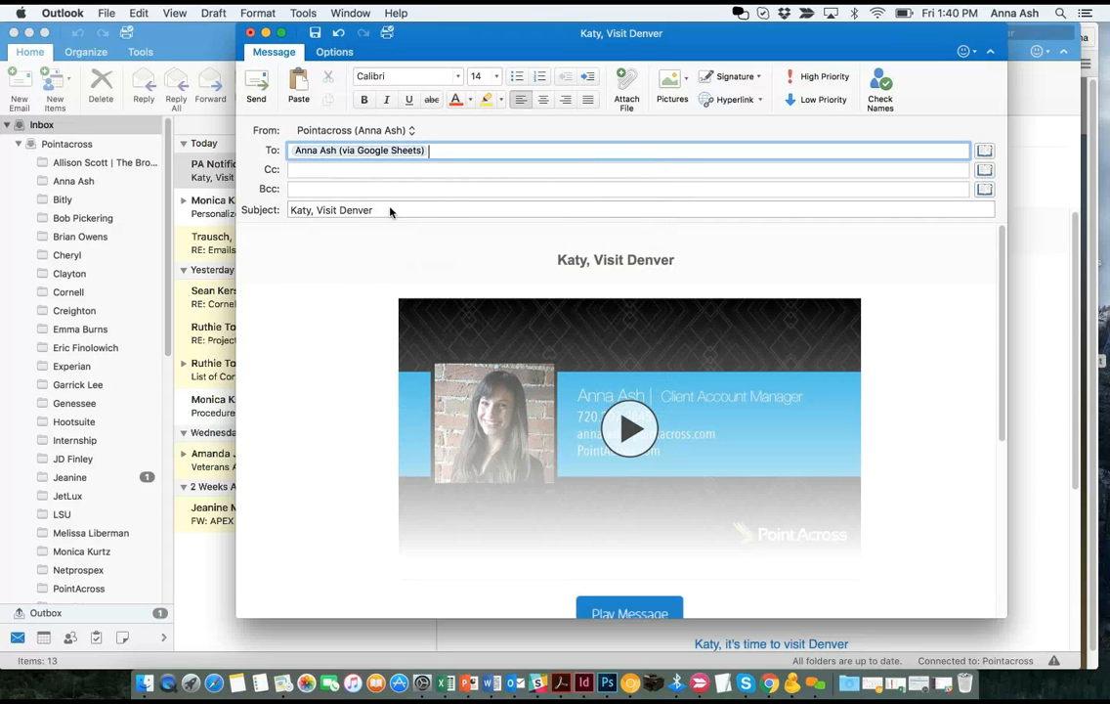
{"action": "left_click", "coordinate": [260, 88]}
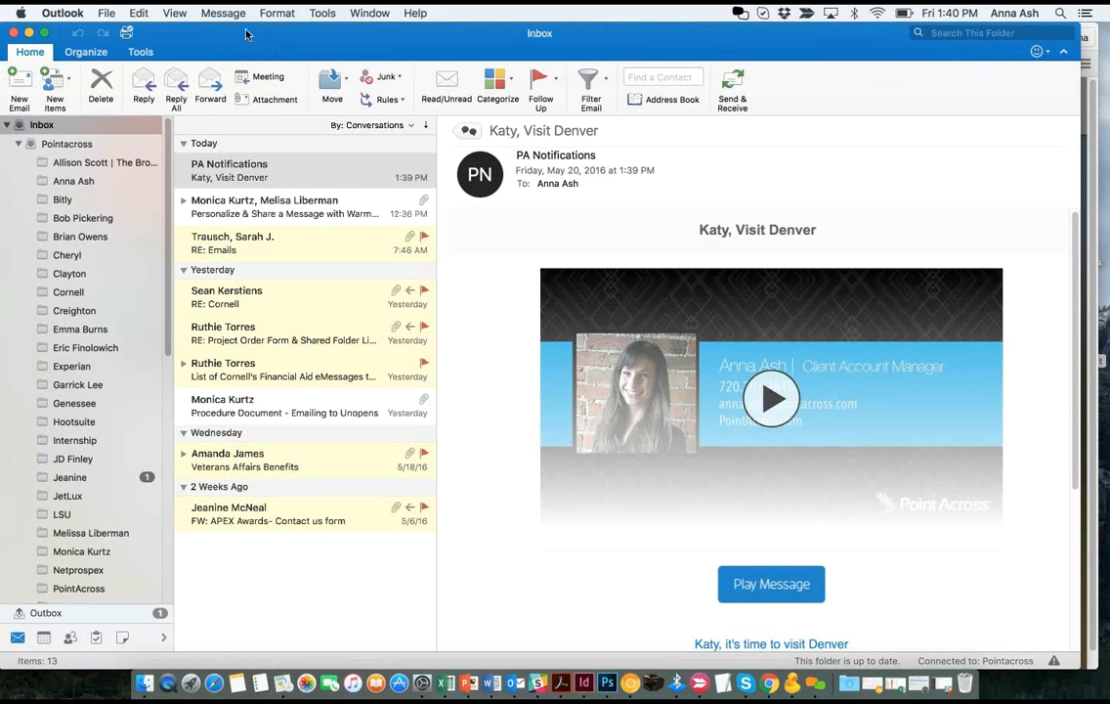
- Switch to the Gmail inbox in Chrome and refresh it to fetch the new email
{"action": "left_click_drag", "start_coordinate": [210, 41], "coordinate": [259, 41]}
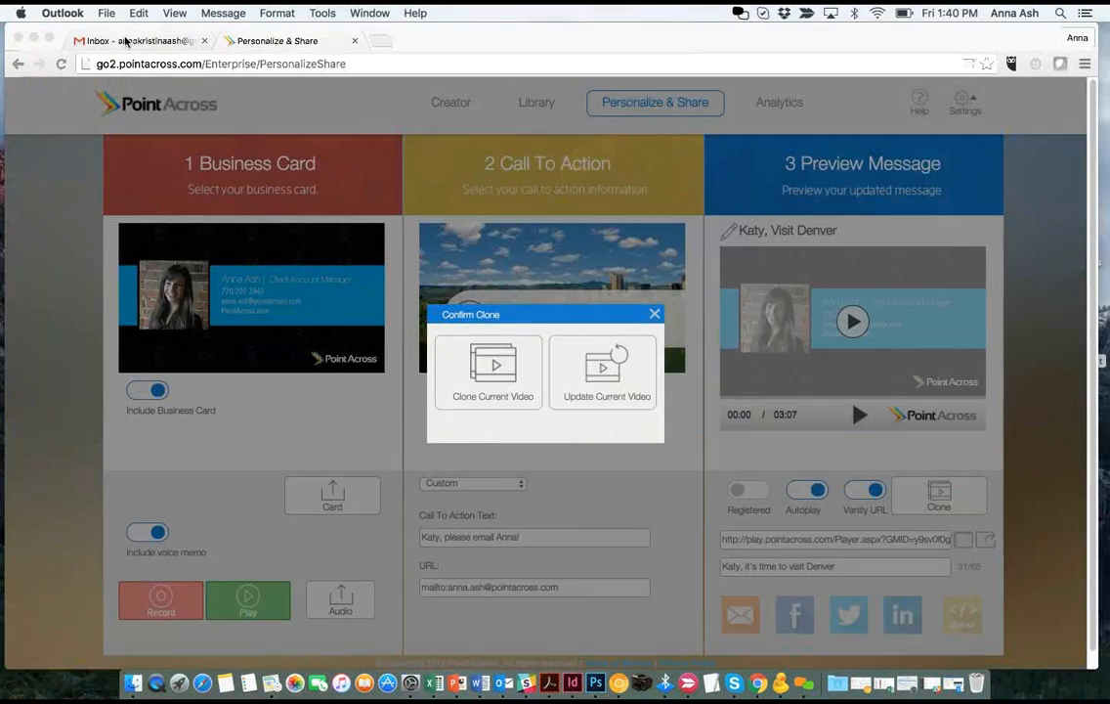
{"action": "left_click", "coordinate": [176, 33]}
{"action": "left_click", "coordinate": [44, 203]}
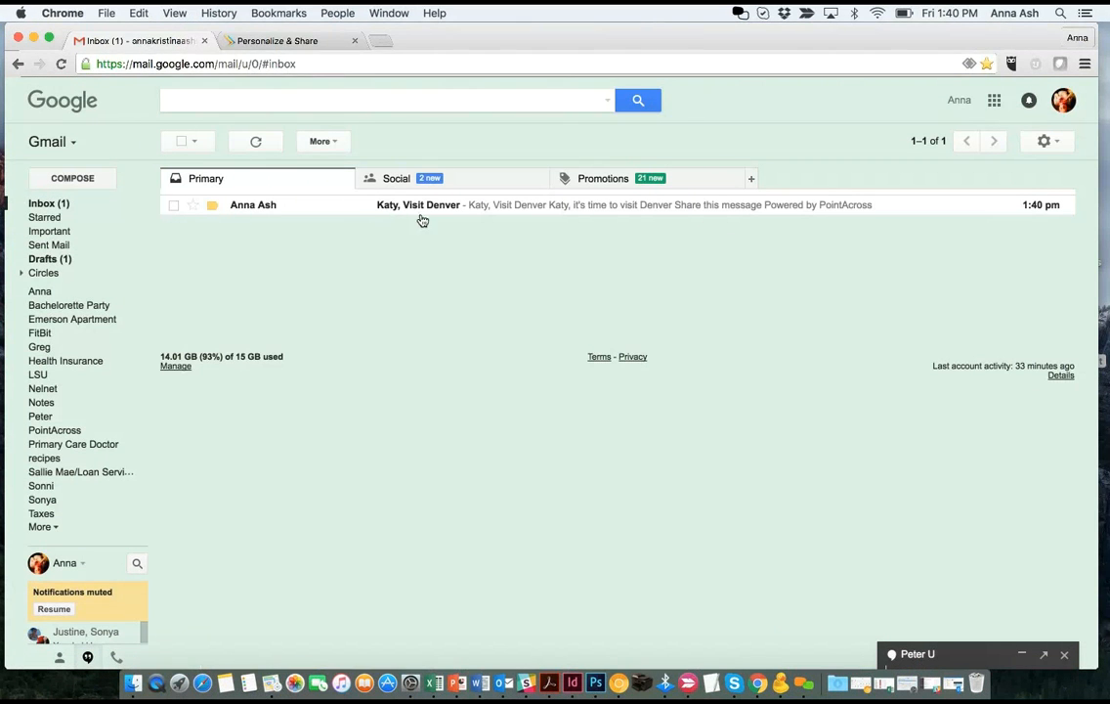
- Open the received Visit Denver email and start its video message playing
{"action": "left_click", "coordinate": [425, 205]}
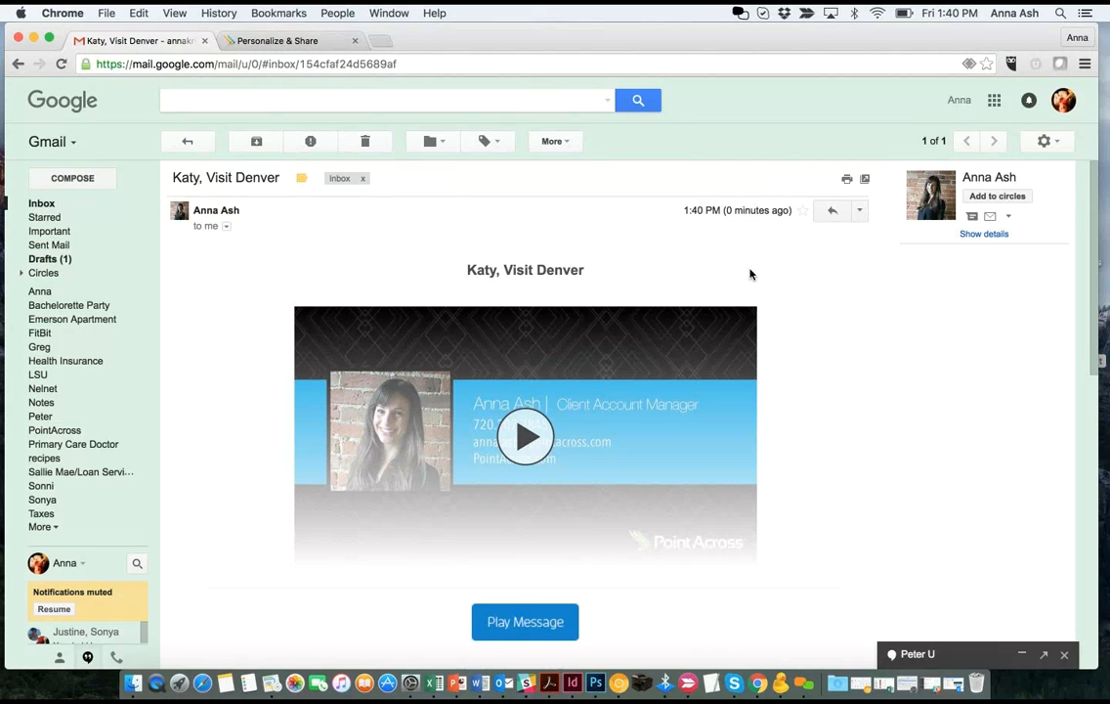
{"action": "scroll", "coordinate": [665, 267], "scroll_direction": "down", "scroll_amount": 1}
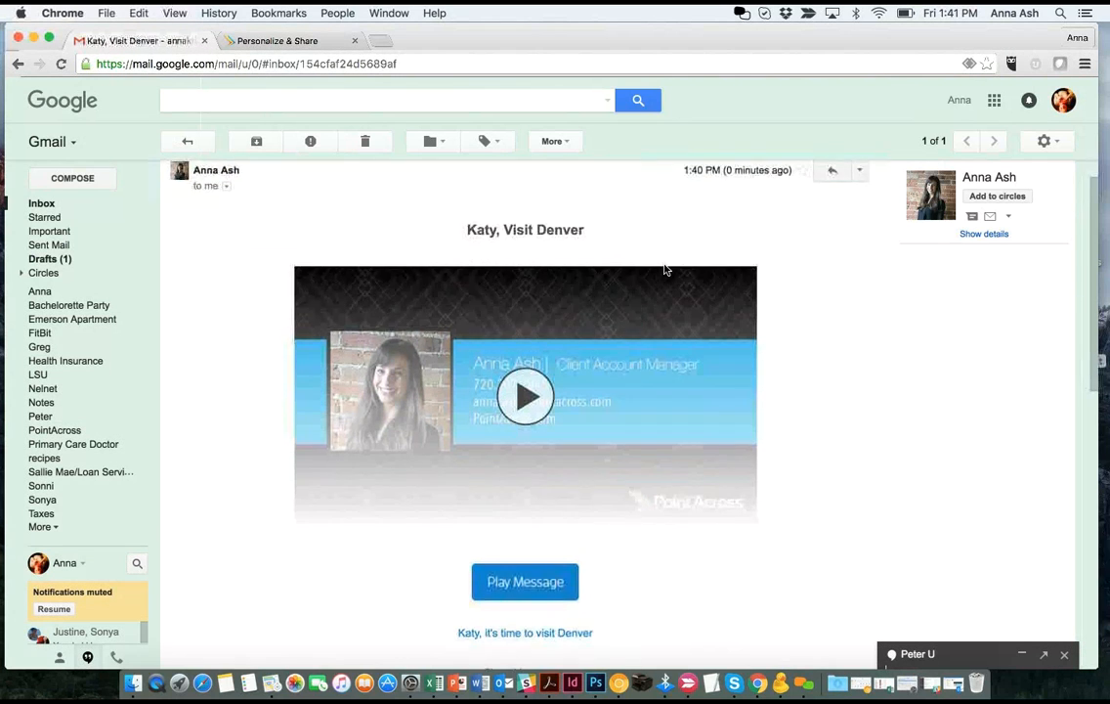
{"action": "scroll", "coordinate": [664, 268], "scroll_direction": "down", "scroll_amount": 5}
{"action": "scroll", "coordinate": [664, 268], "scroll_direction": "up", "scroll_amount": 1}
{"action": "left_click", "coordinate": [535, 243]}
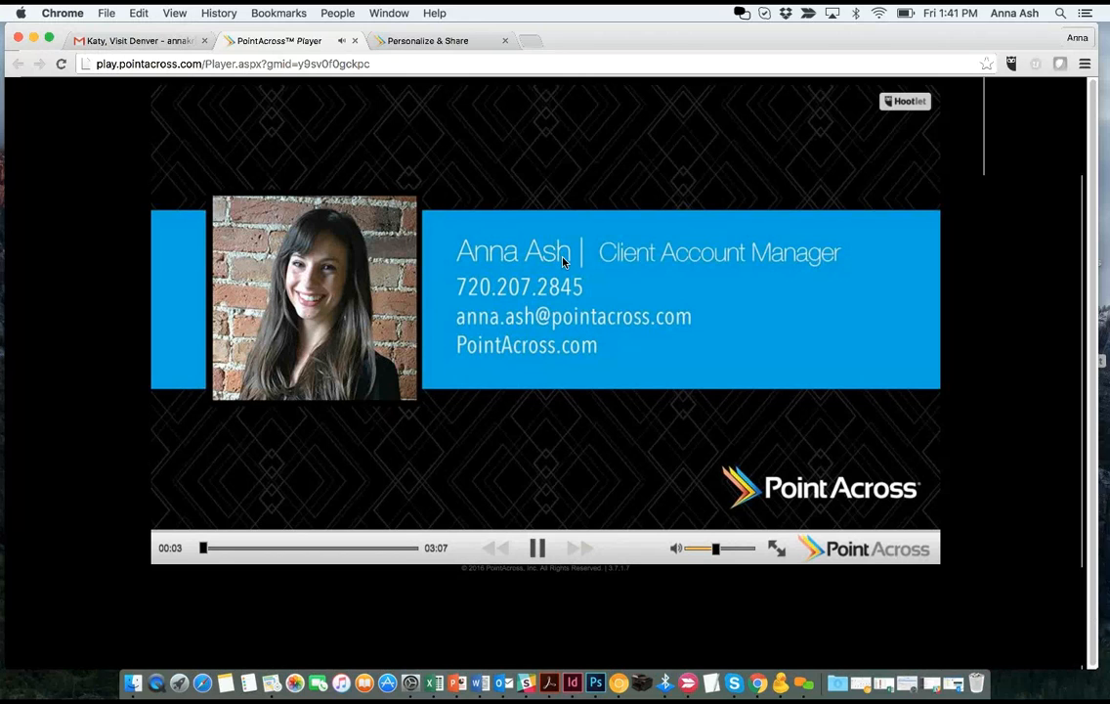
- Skip the video ahead to about two-thirds, resume playback, and follow the 'please email' call to action
{"action": "left_click", "coordinate": [536, 548]}
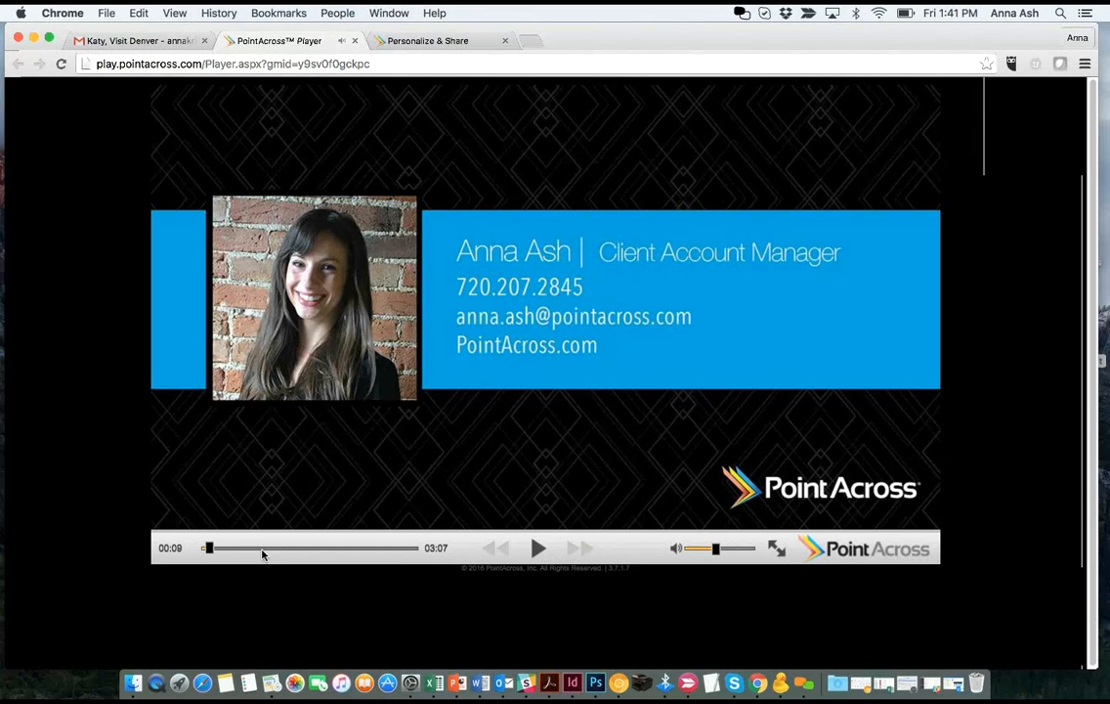
{"action": "left_click_drag", "start_coordinate": [272, 553], "coordinate": [407, 554]}
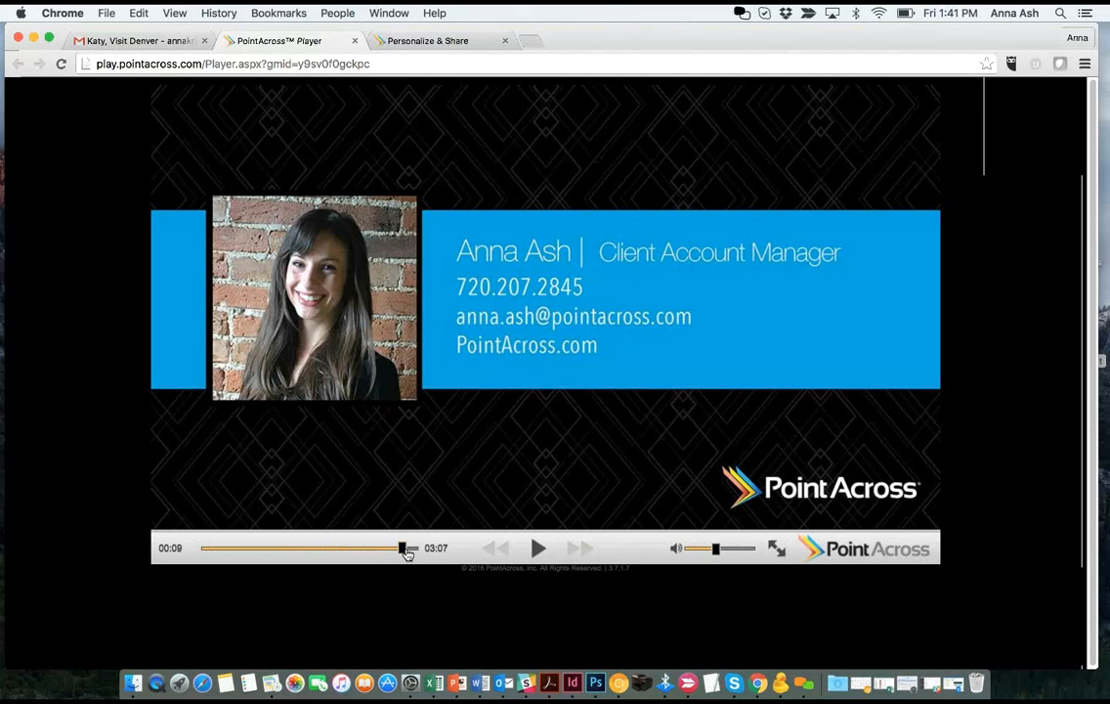
{"action": "left_click", "coordinate": [534, 550]}
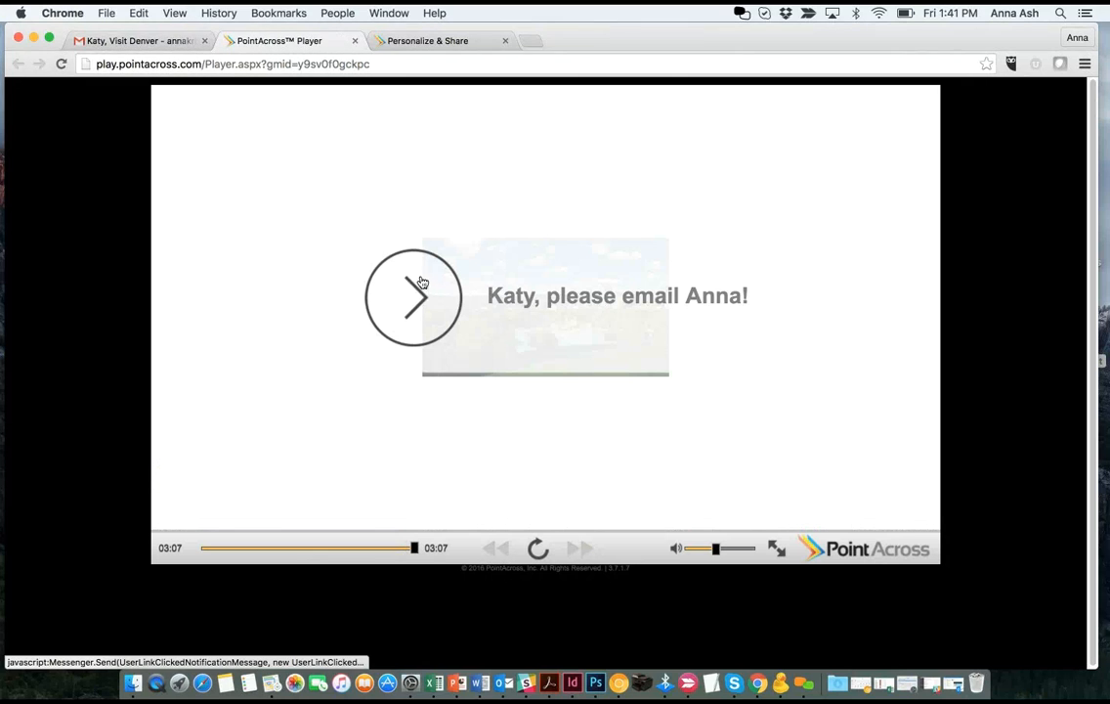
{"action": "left_click", "coordinate": [533, 304]}
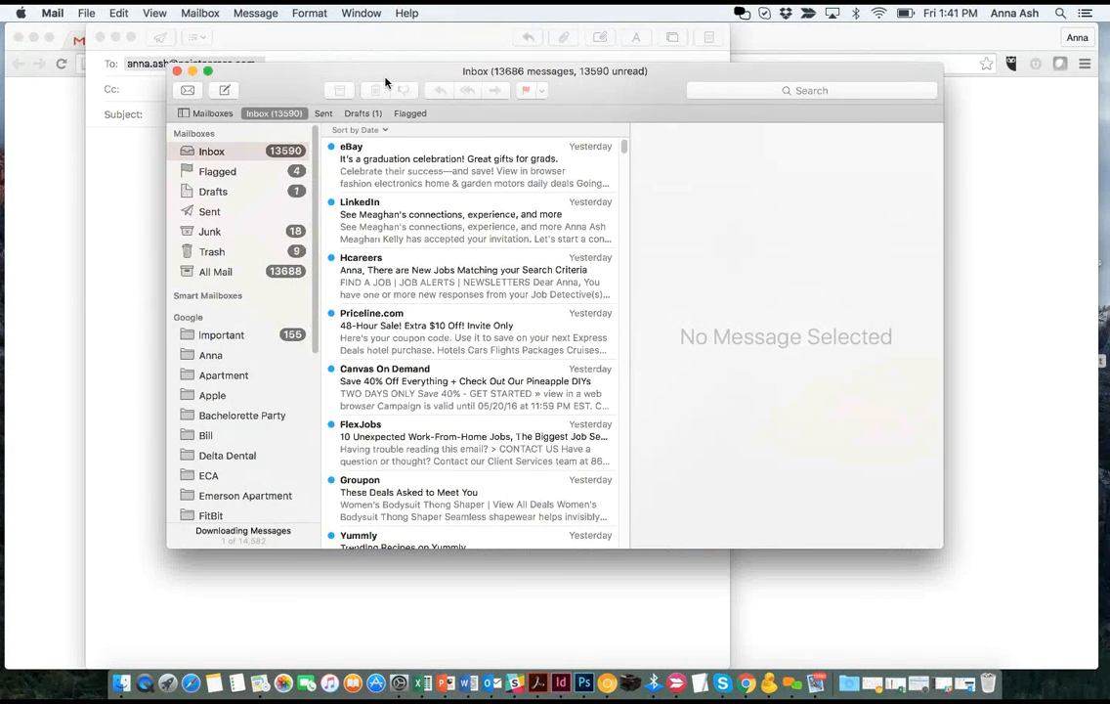
- Close the new Apple Mail draft with Don't Save and go back to the Gmail tab
{"action": "left_click", "coordinate": [156, 171]}
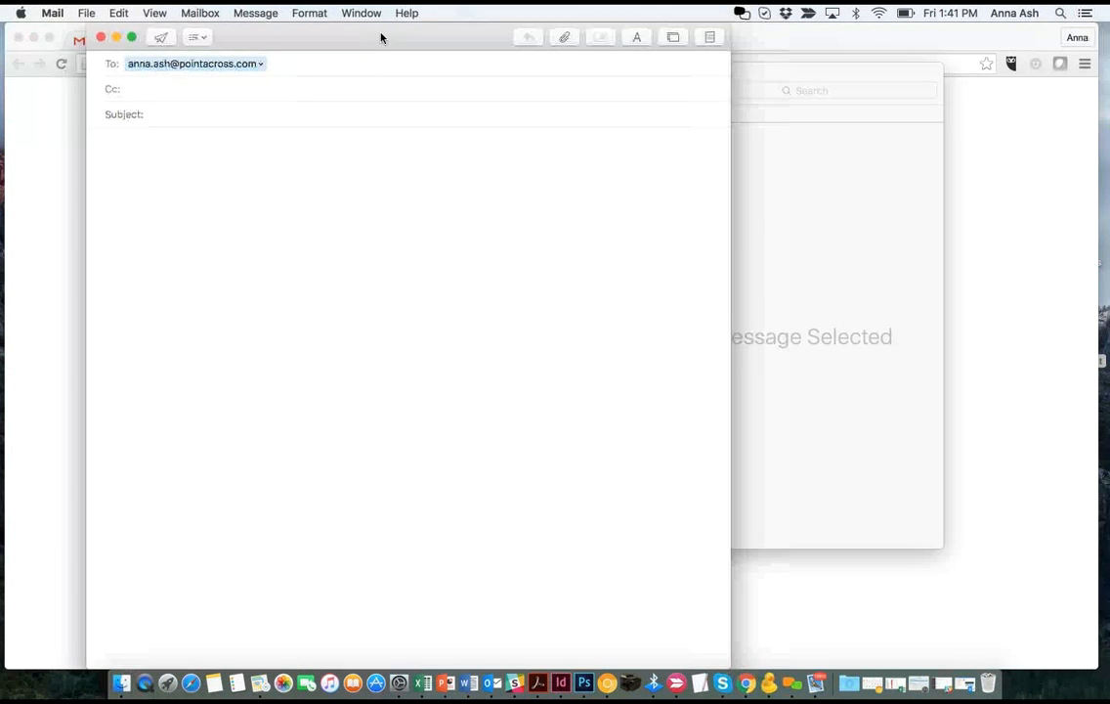
{"action": "left_click_drag", "start_coordinate": [379, 34], "coordinate": [408, 42]}
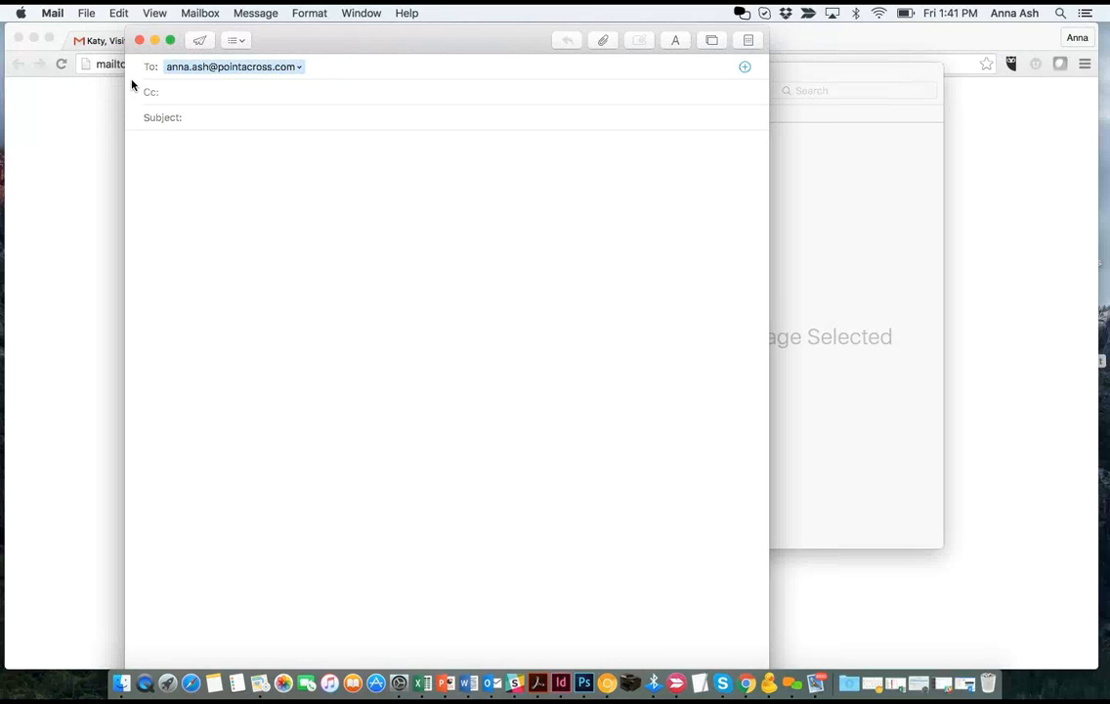
{"action": "left_click", "coordinate": [139, 40]}
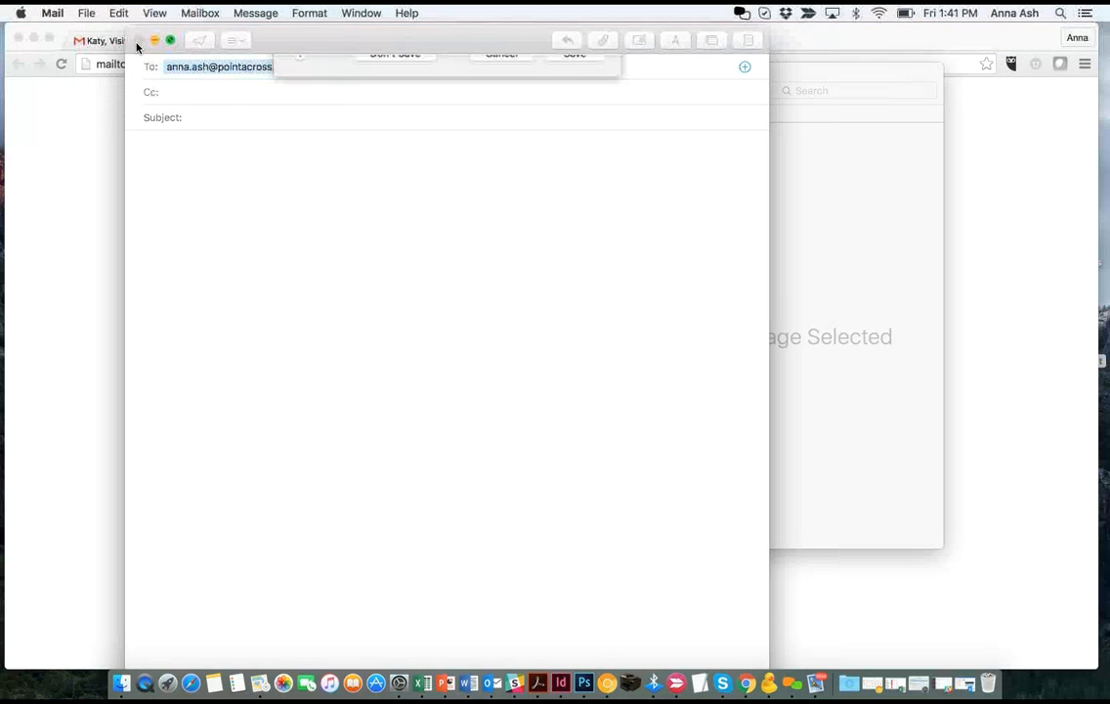
{"action": "left_click", "coordinate": [396, 131]}
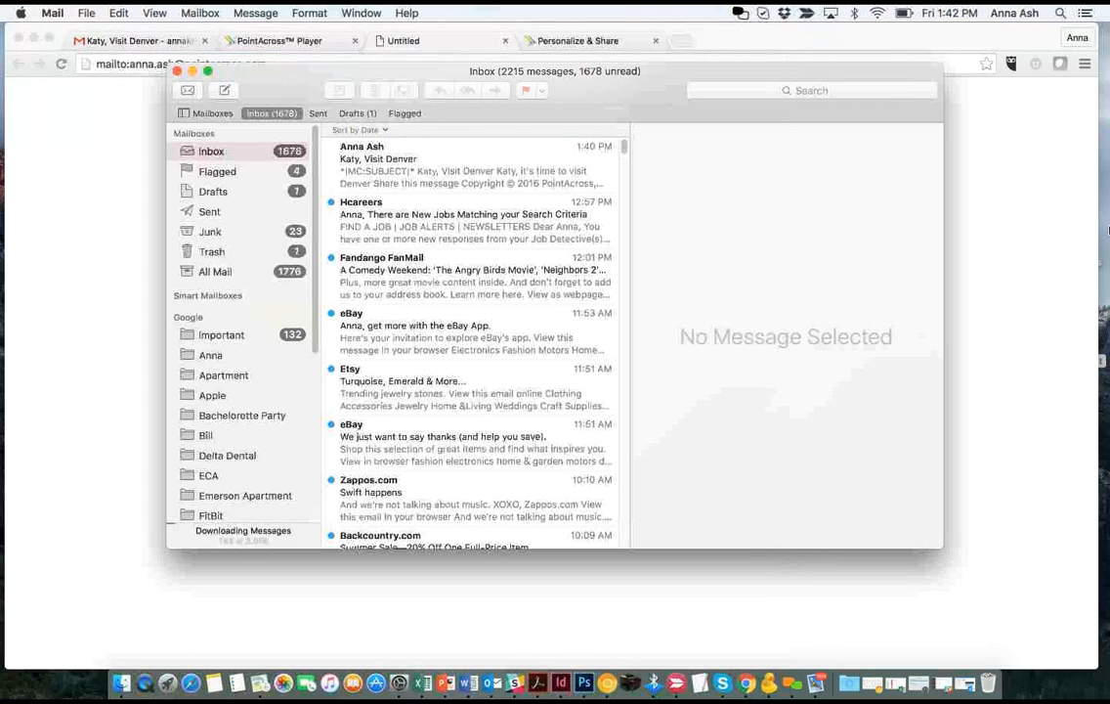
{"action": "left_click", "coordinate": [87, 40]}
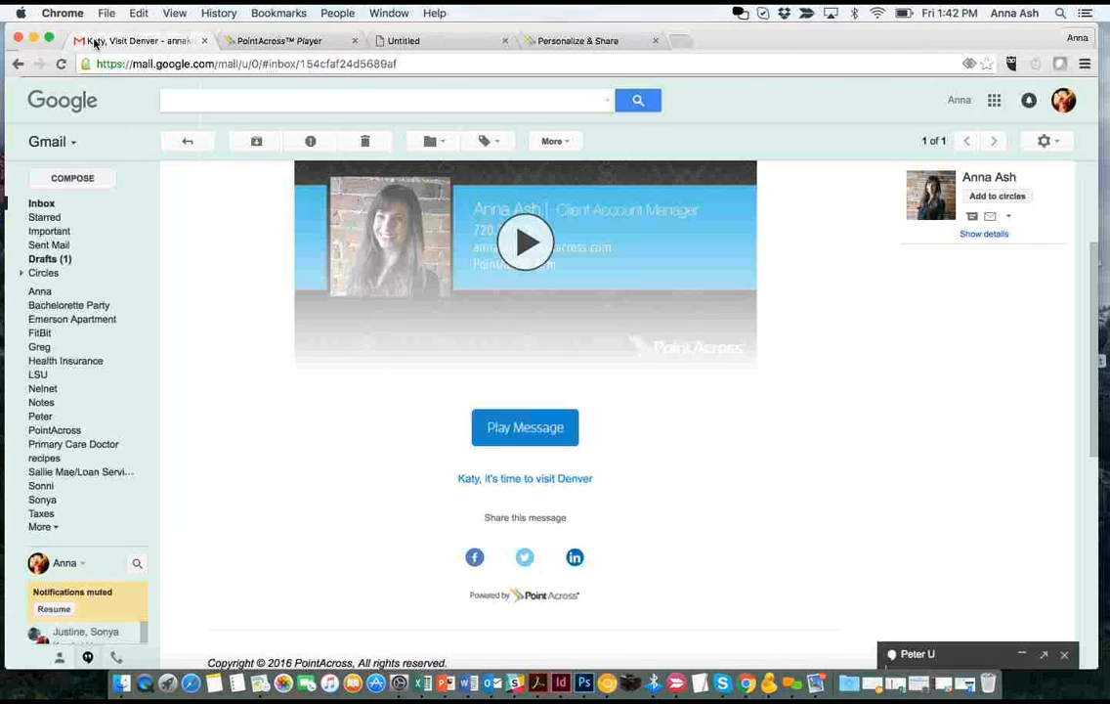